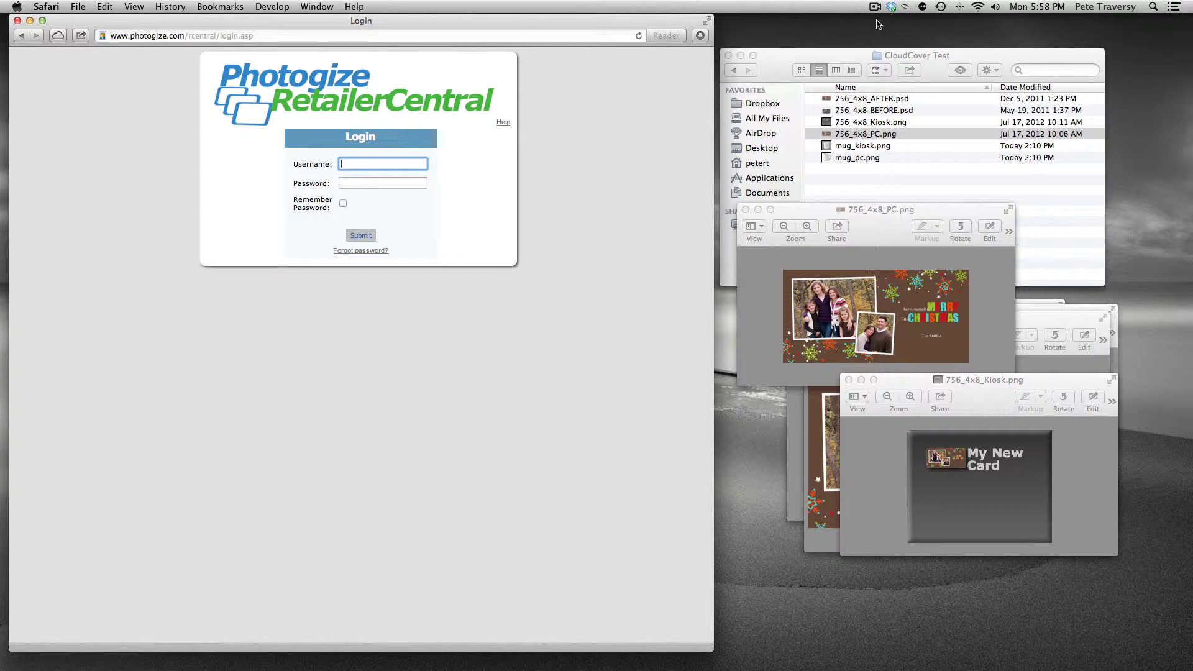
Log in to RetailerCentral with the retailer account's username and password.
text(R00000)
key(Tab)
text(p)
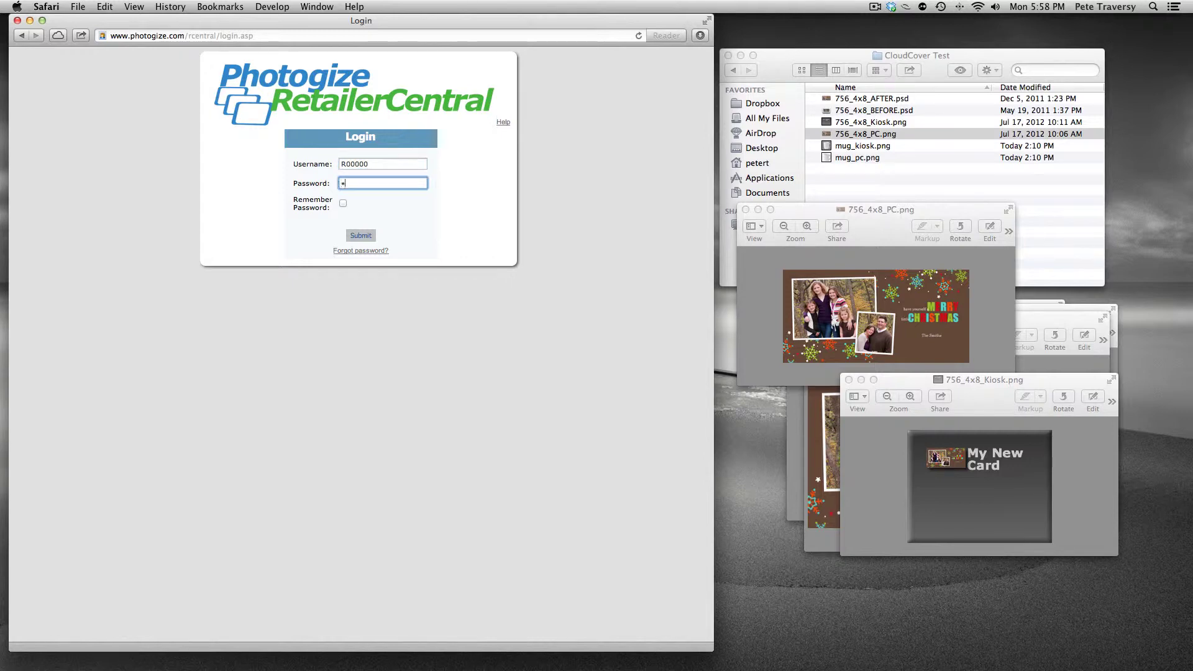
text(•••••)
key(Return)
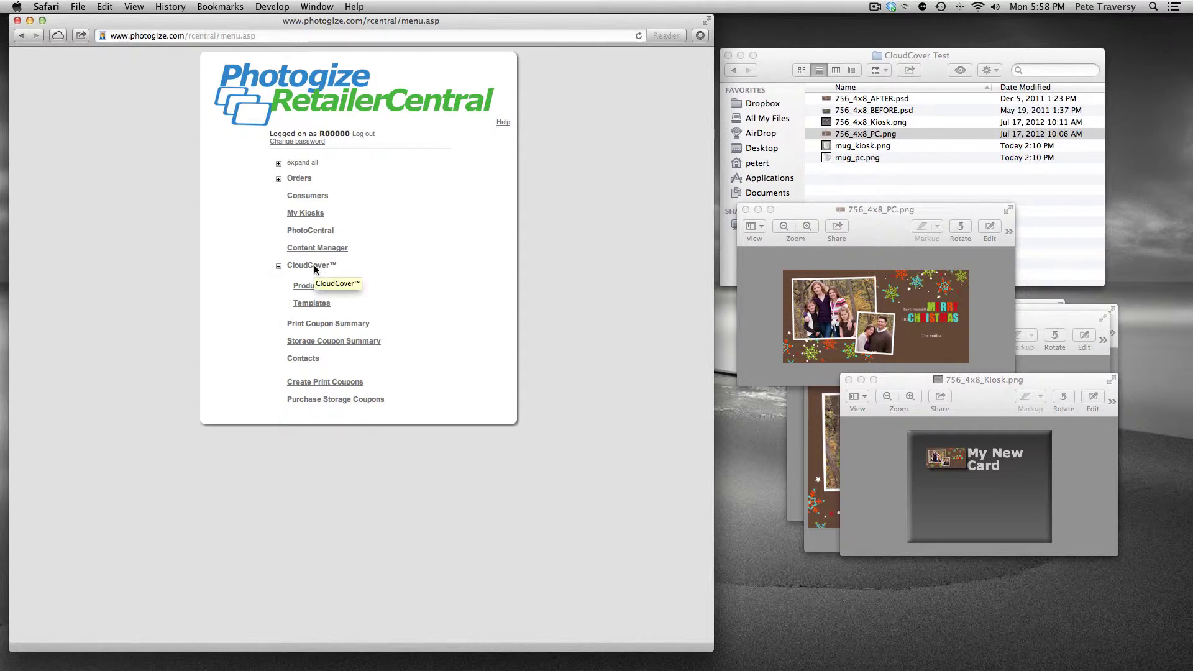
Open the CloudCover products list and start a new product record.
click(279, 269)
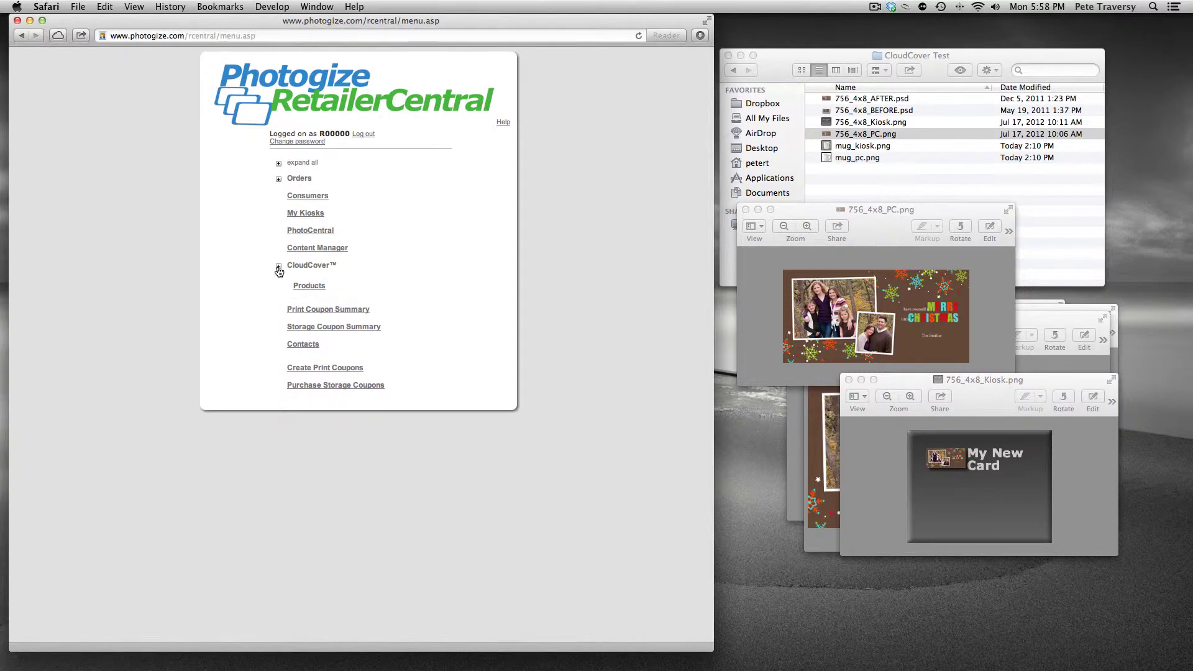
click(278, 269)
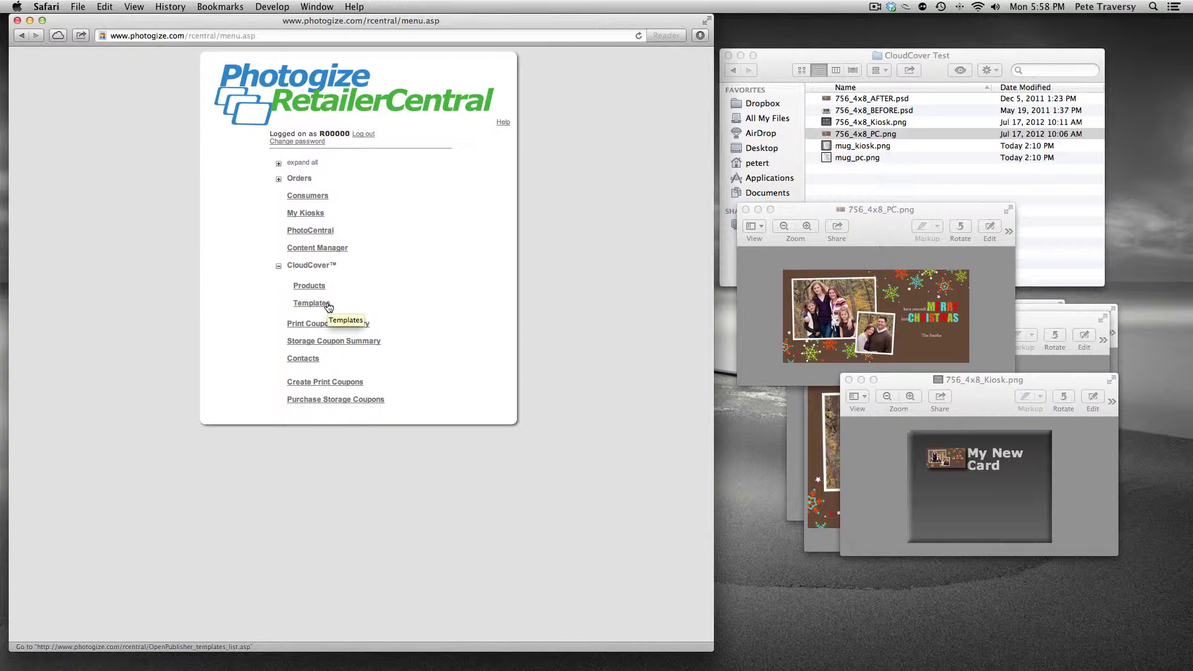
click(328, 304)
click(312, 285)
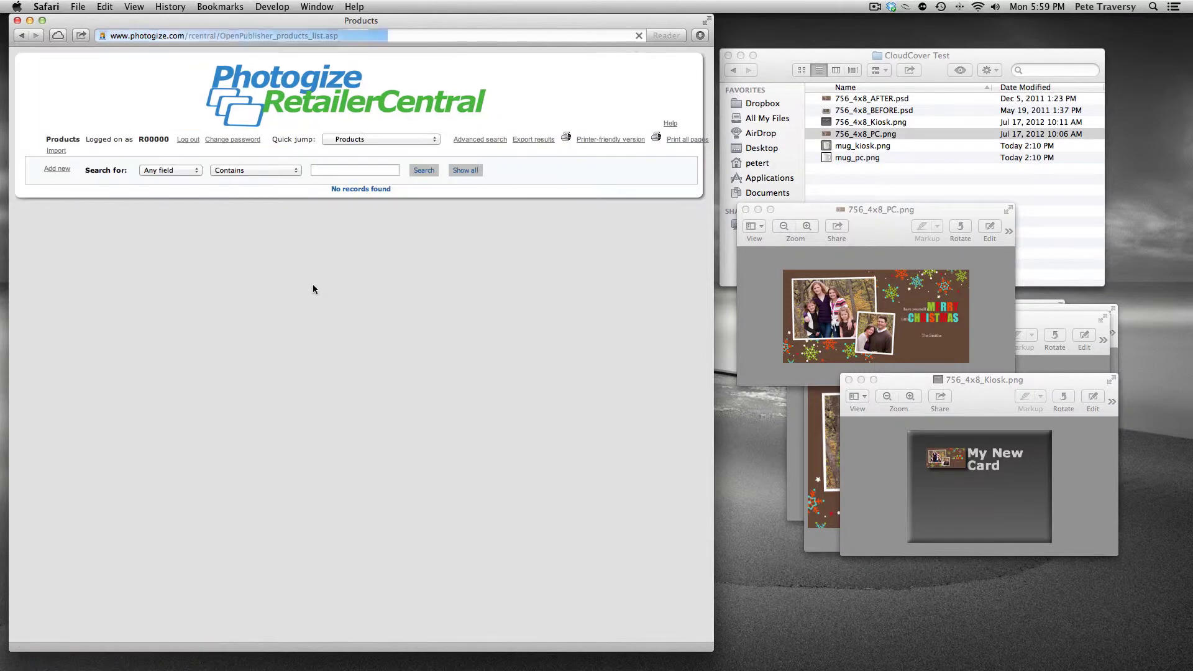
click(59, 171)
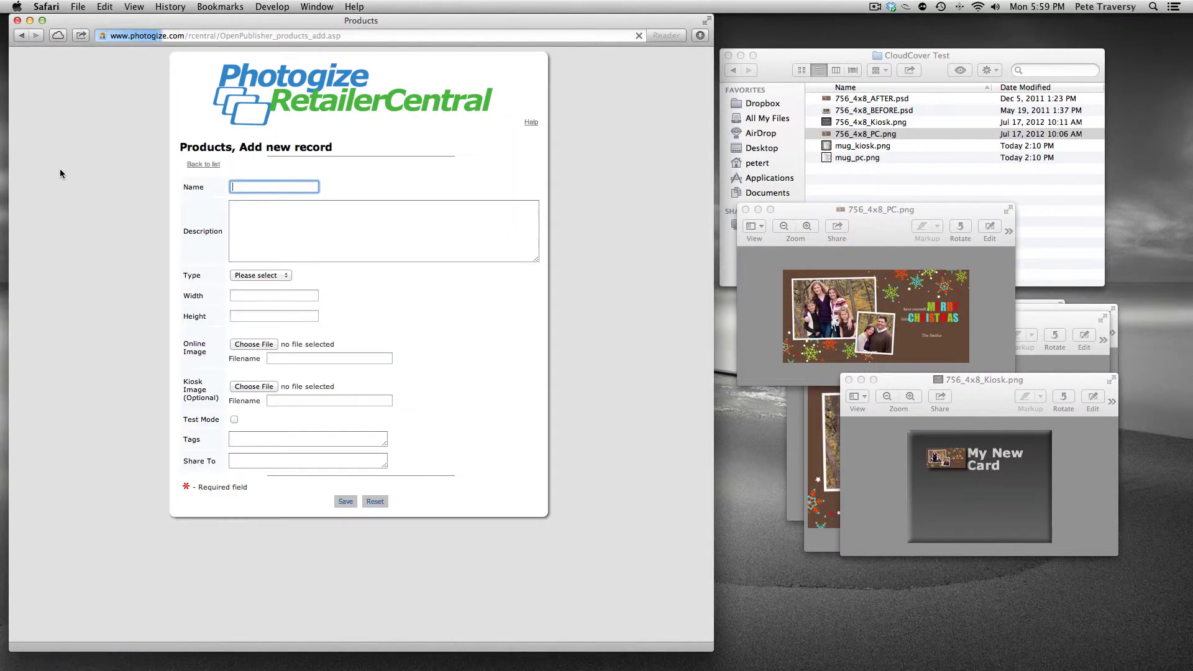
Enter "My New Card" as both the name and the description of the new product.
text(My )
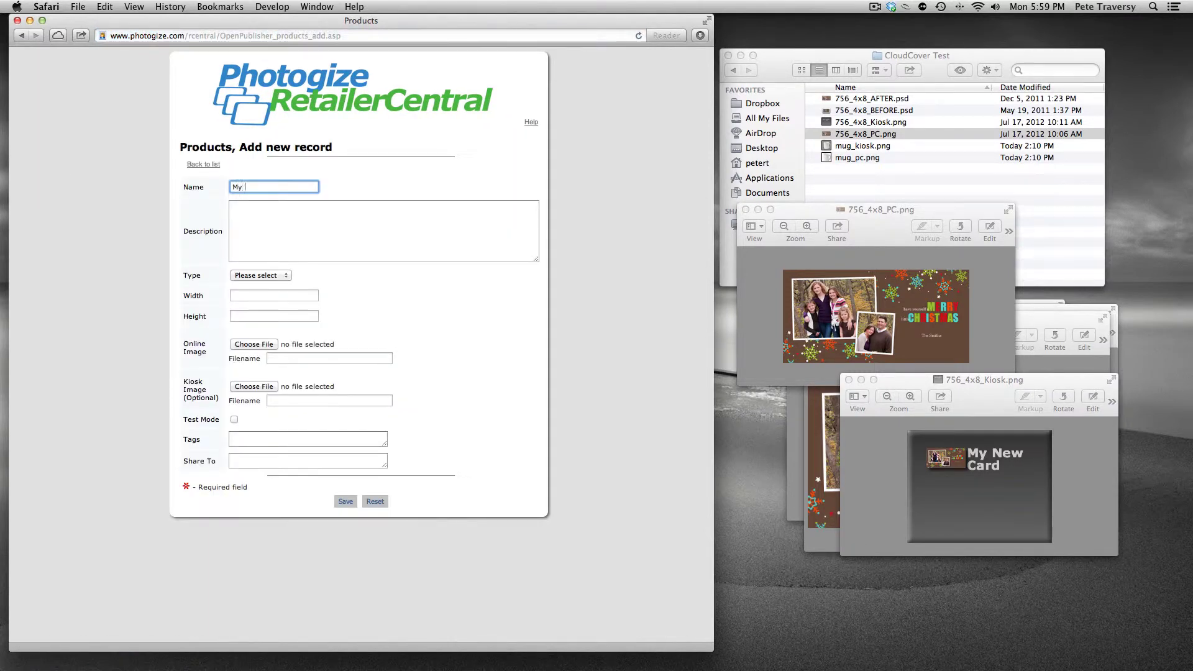
text(New Card)
key(Tab)
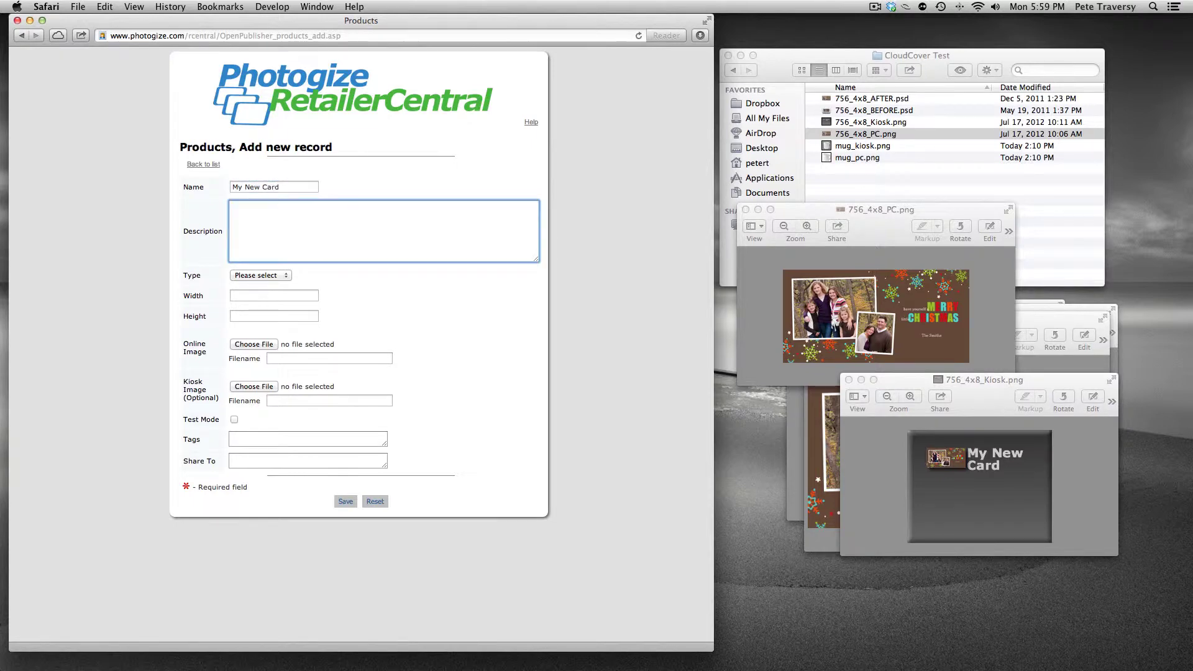
text(My New Card)
drag(302, 186, 231, 187)
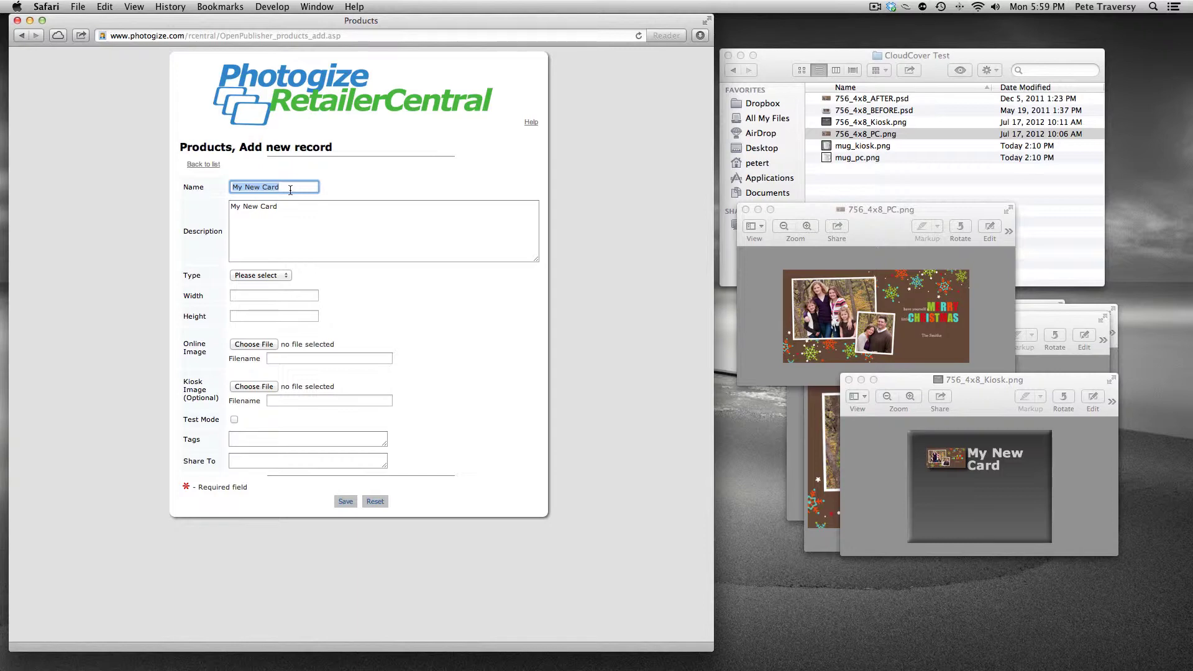
key(Tab)
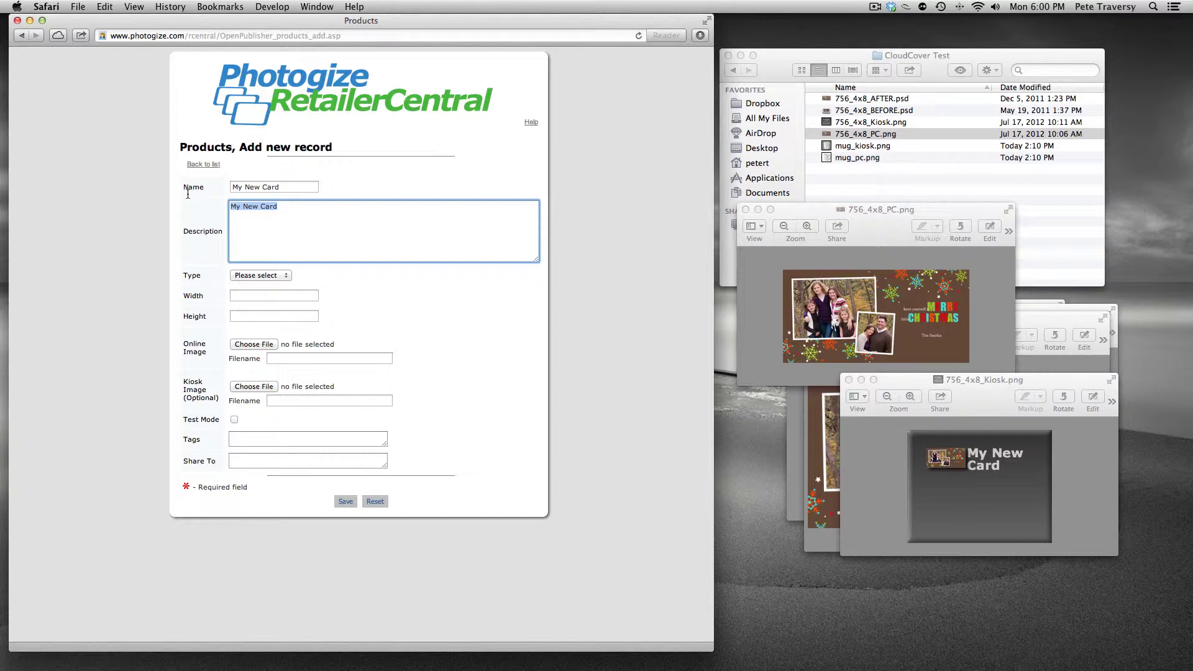
Set the product type to card, with width 8000 and height 4000.
click(271, 281)
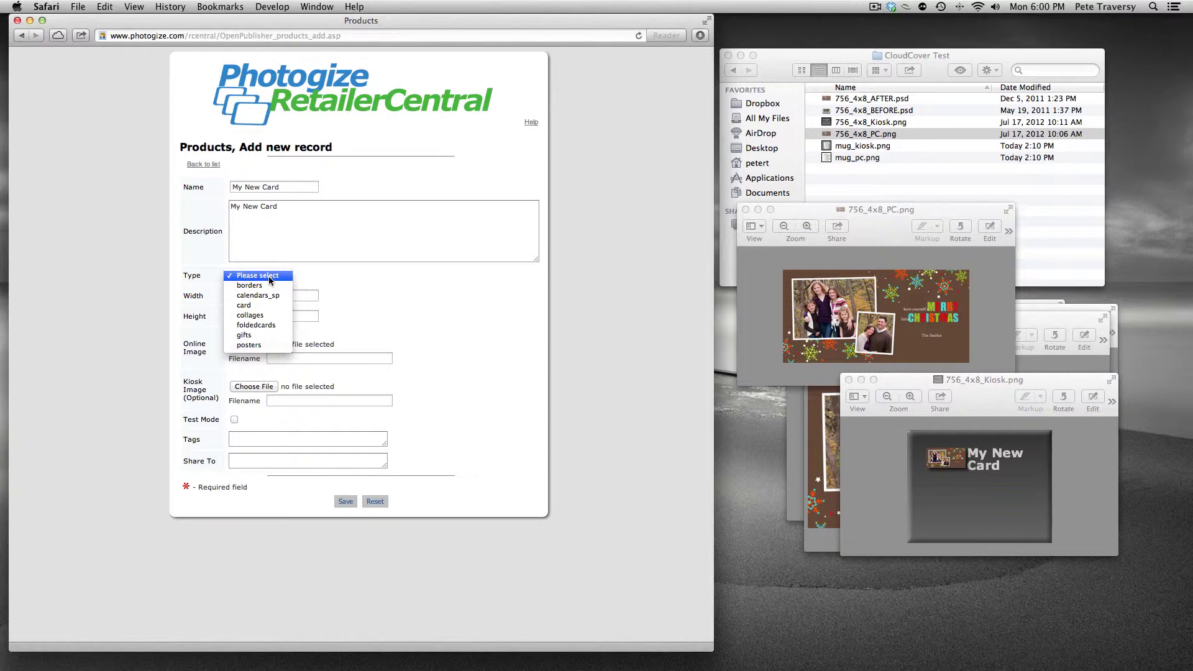
click(251, 305)
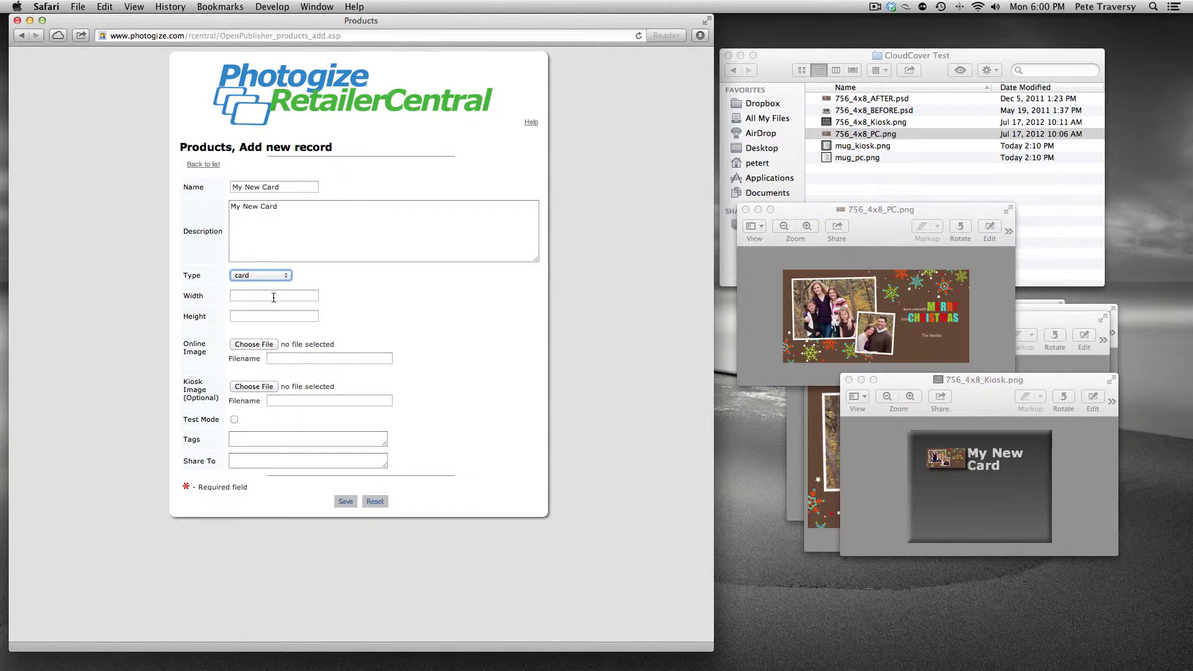
click(274, 298)
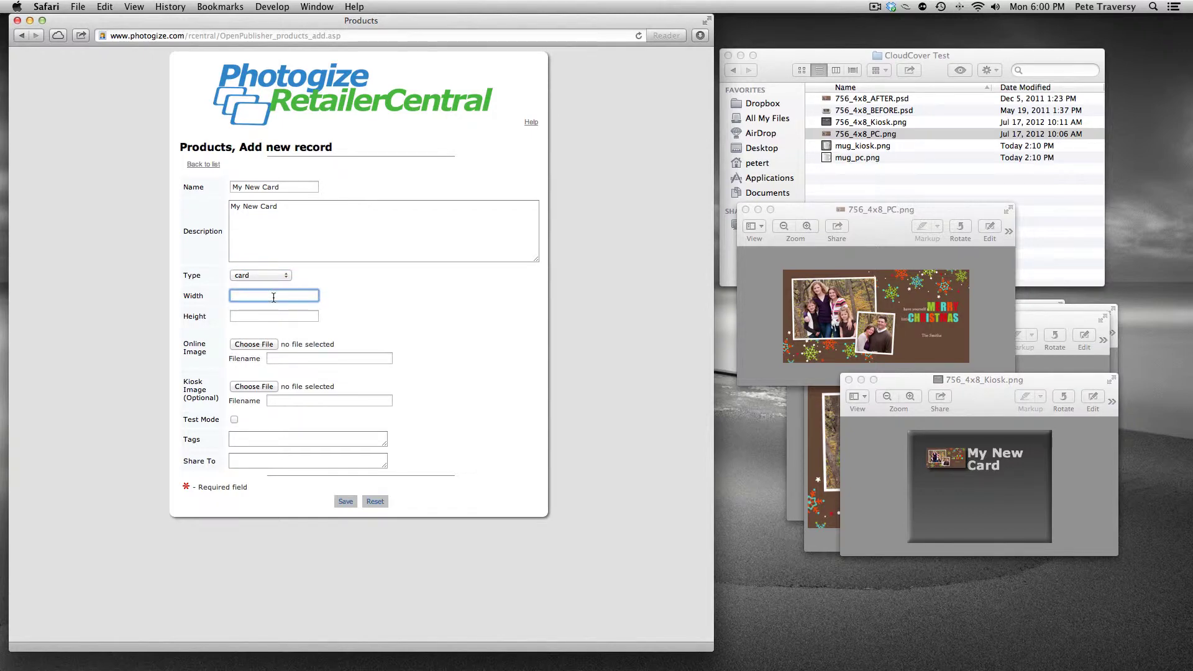
text(8000)
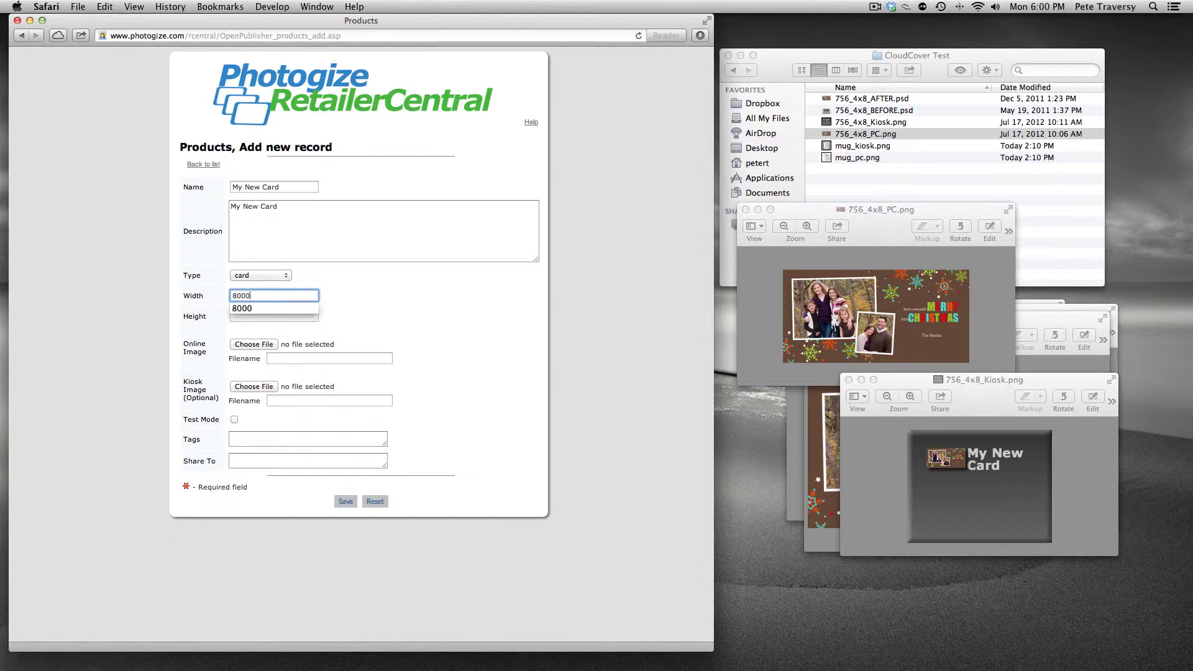
key(Tab)
text(4000)
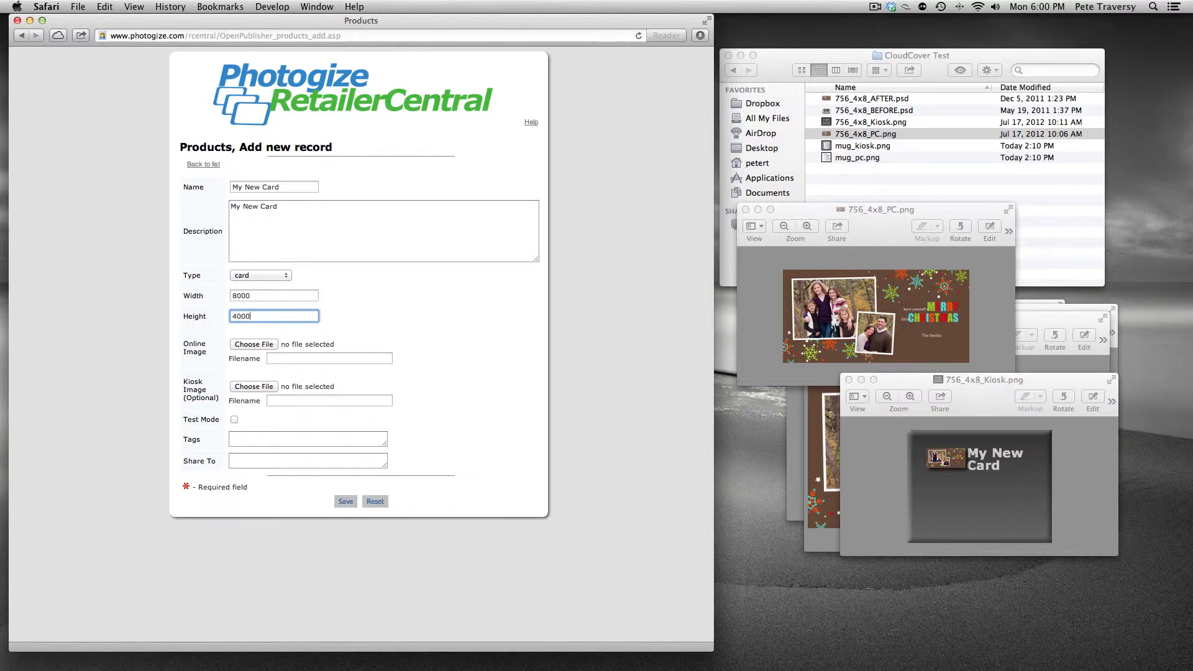
key(Tab)
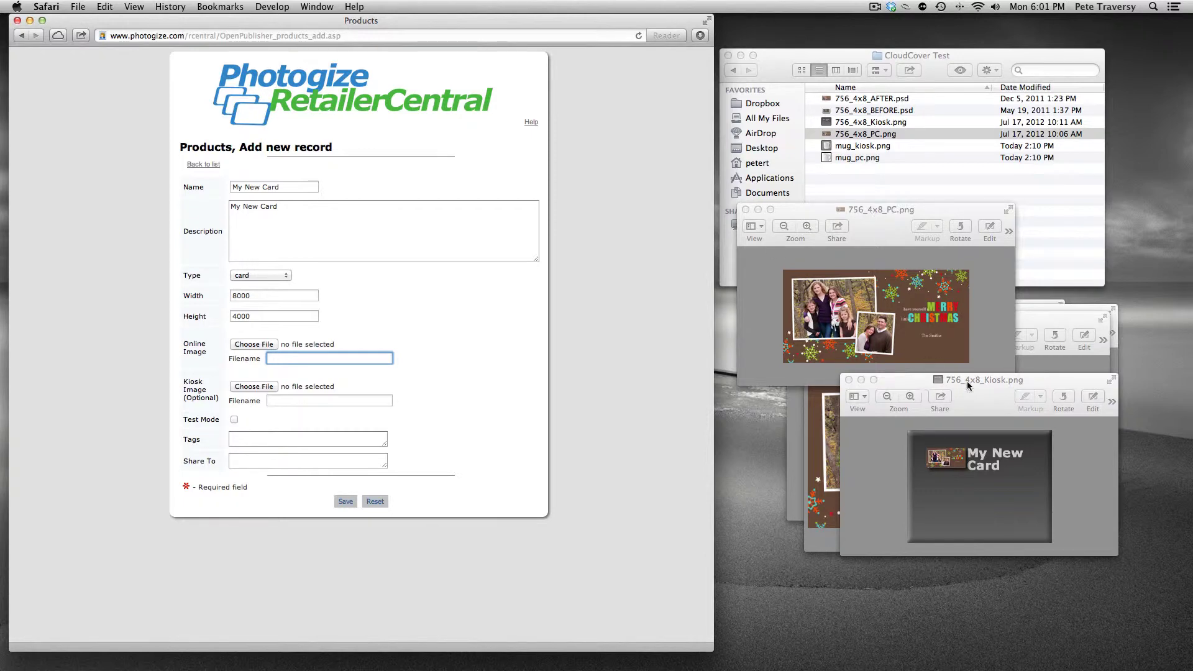
Examine the open 756_4x8_AFTER.psd preview and an enlarged view of 756_4x8_PC.png.
drag(967, 381, 991, 474)
click(1067, 317)
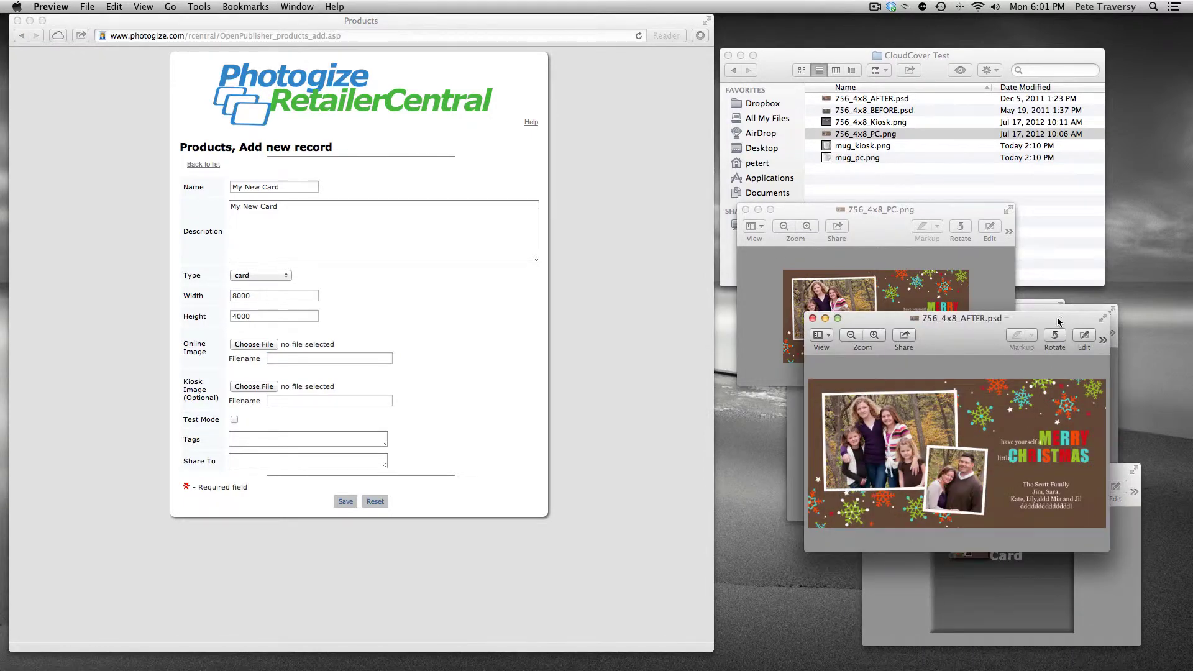
drag(1053, 320, 1033, 292)
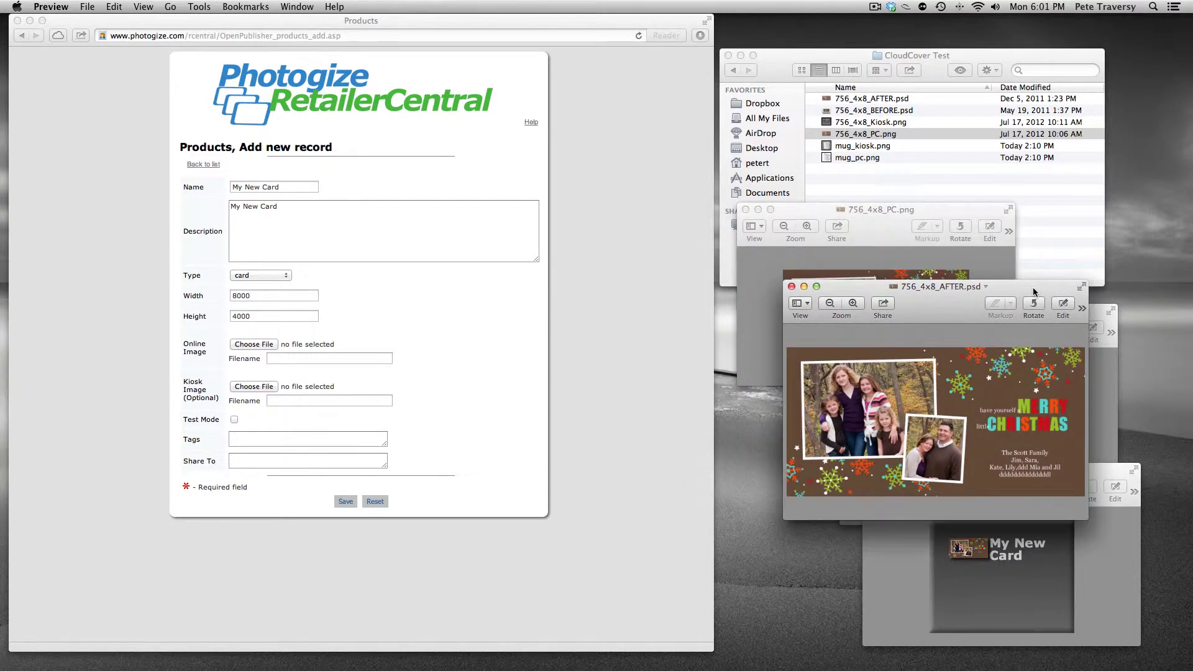
click(932, 210)
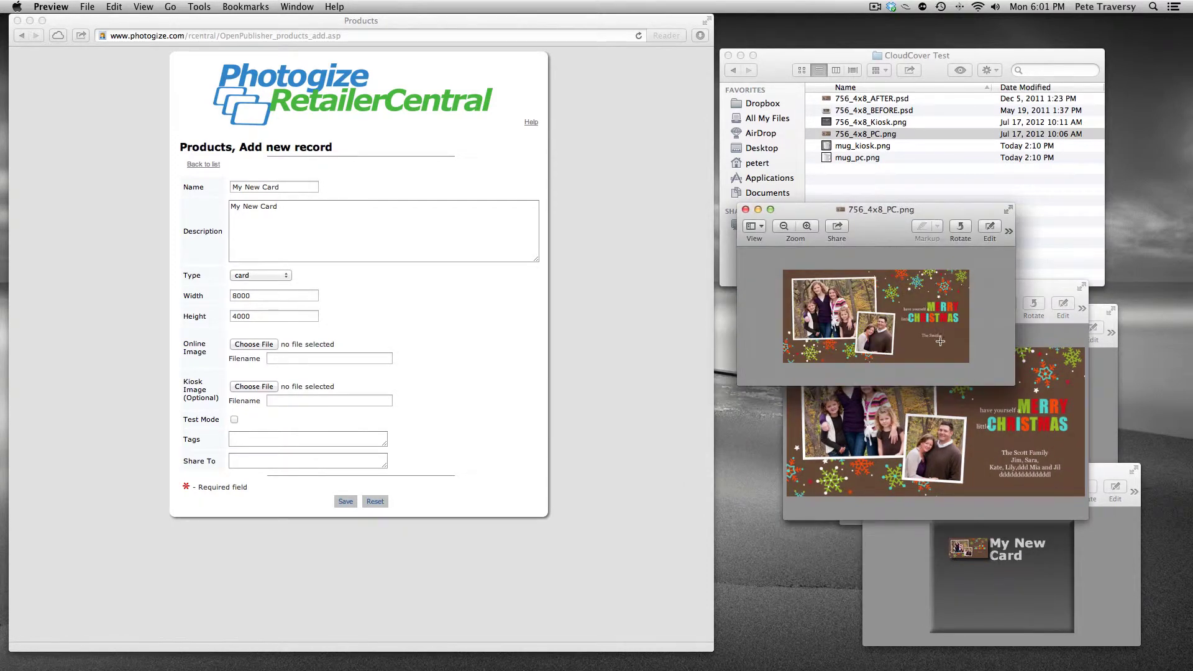
click(807, 226)
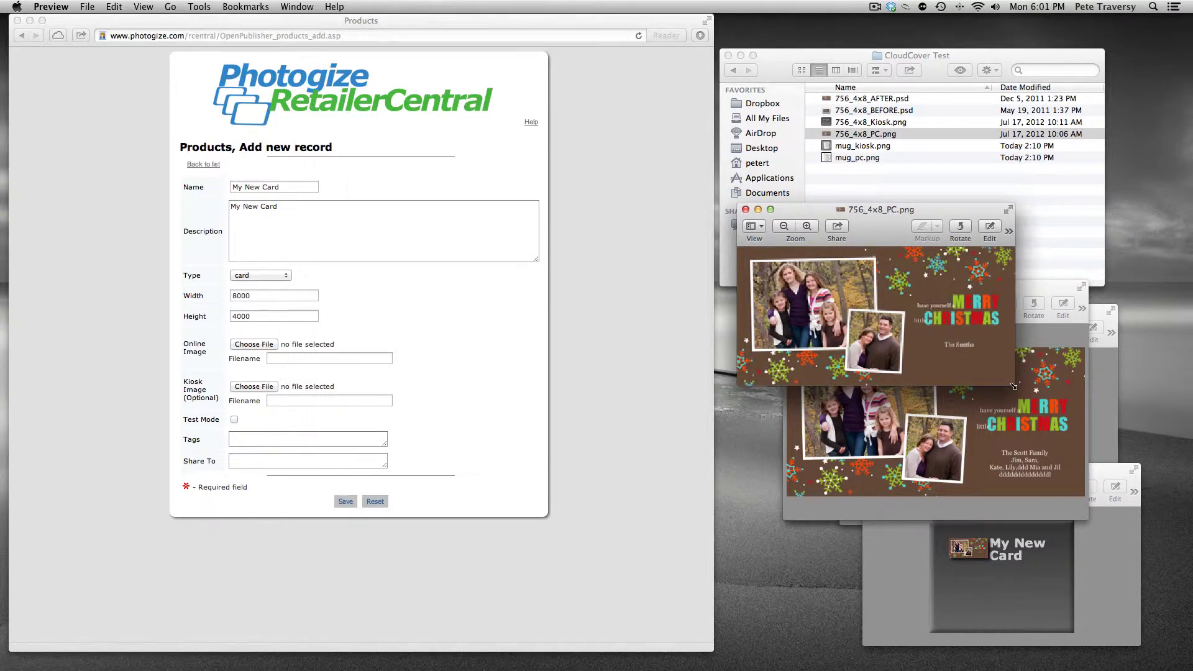
drag(1014, 384, 1059, 440)
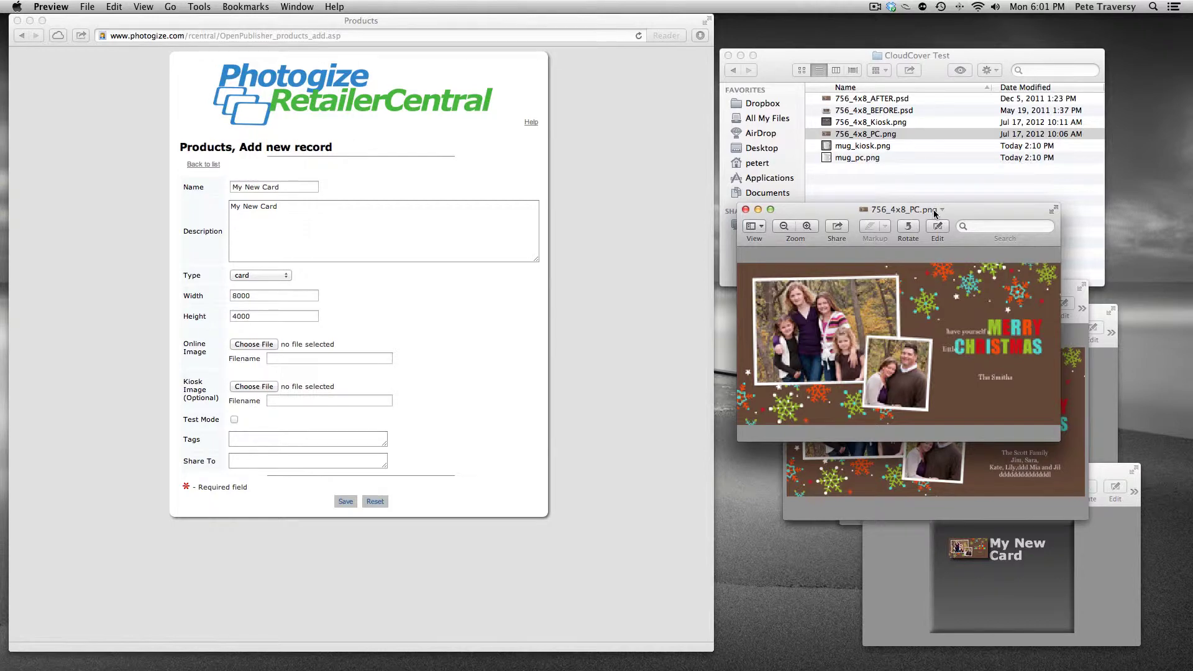
drag(934, 213, 917, 181)
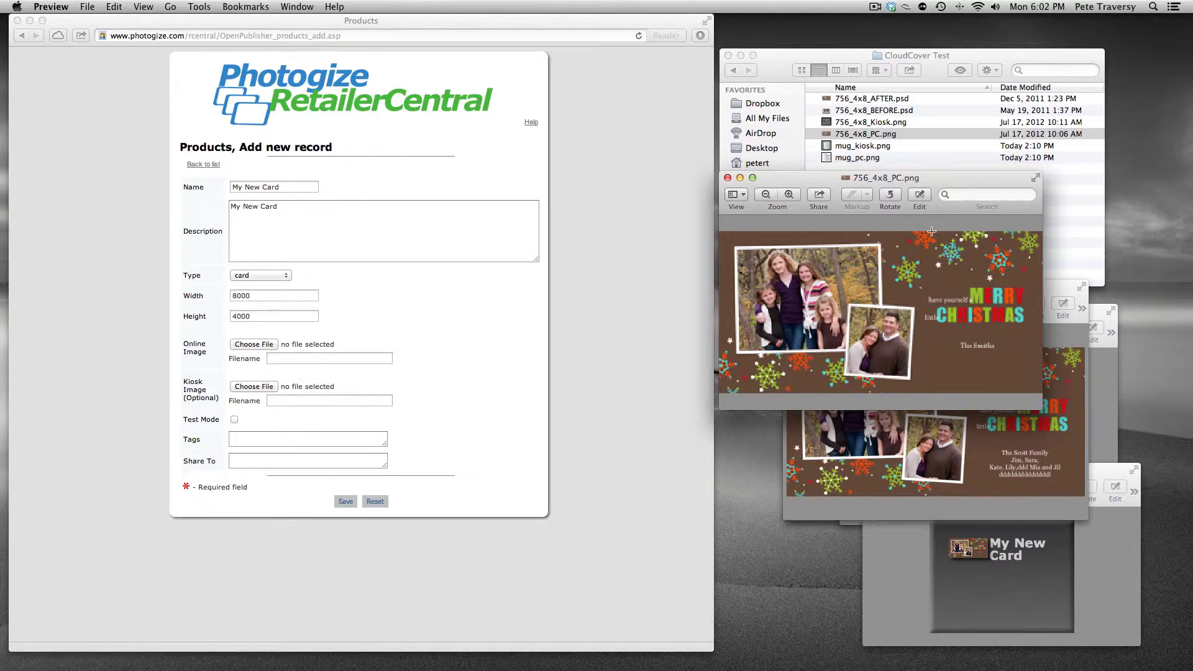
Attach 756_4x8_PC.png from the CloudCover Test folder as the product's online image.
click(245, 347)
click(246, 345)
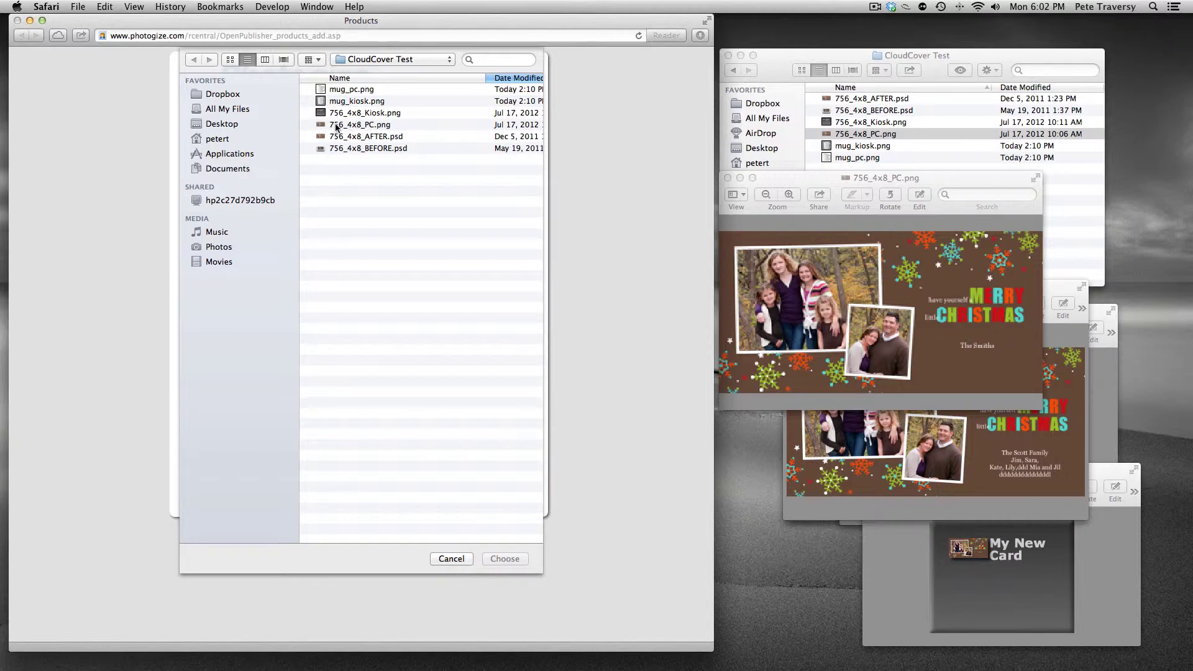
double_click(336, 126)
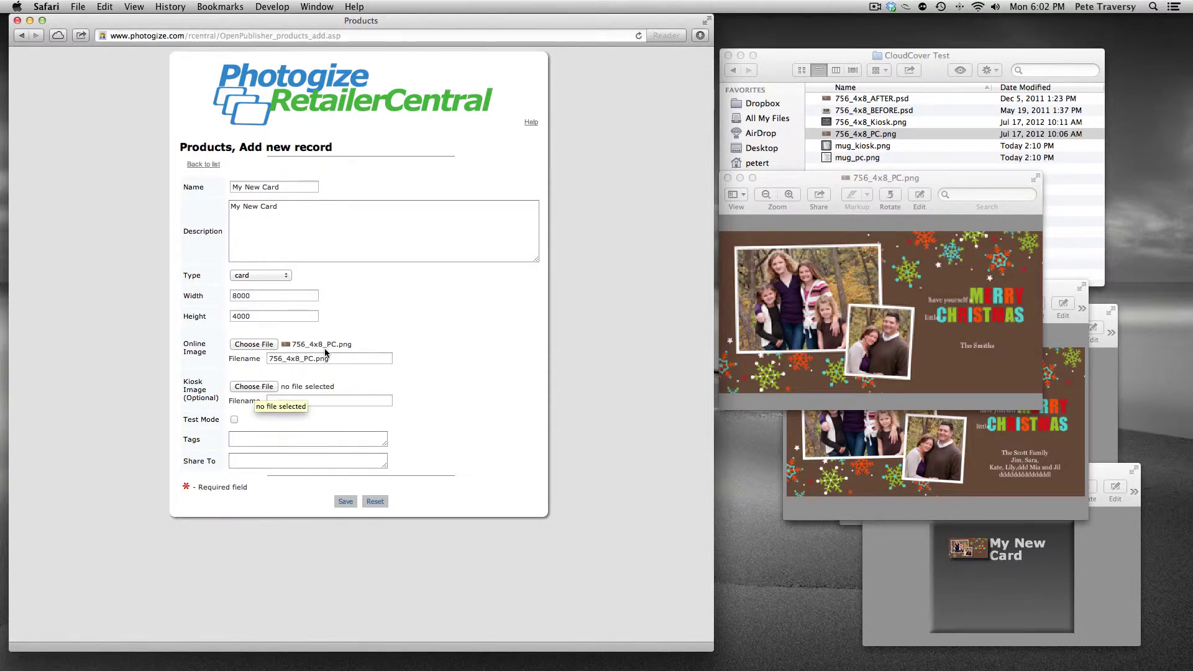
Check the 756_4x8_Kiosk.png preview and attach that file as the product's kiosk image.
click(260, 389)
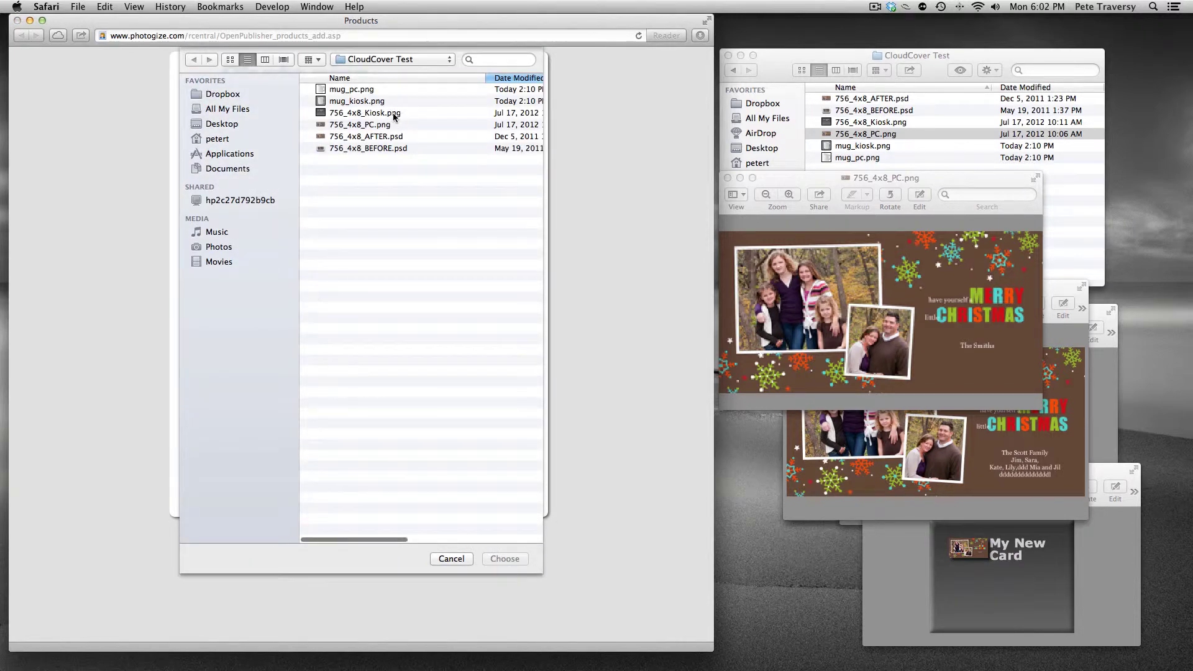
drag(1124, 480, 688, 185)
drag(596, 182, 761, 246)
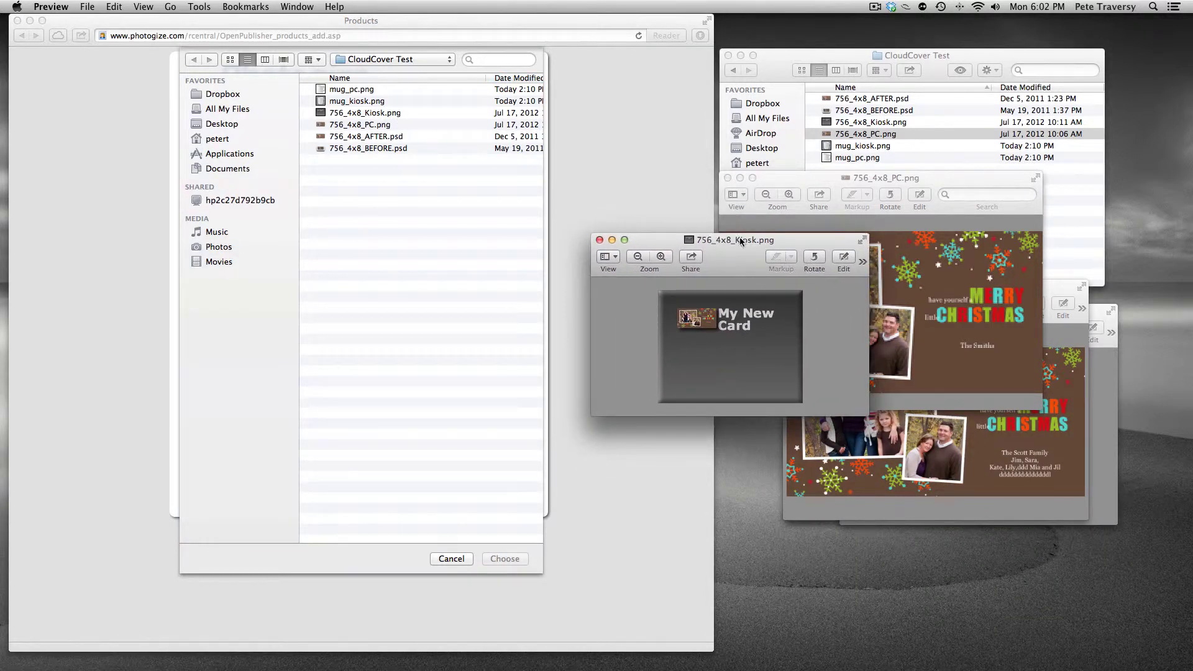
drag(736, 253, 888, 403)
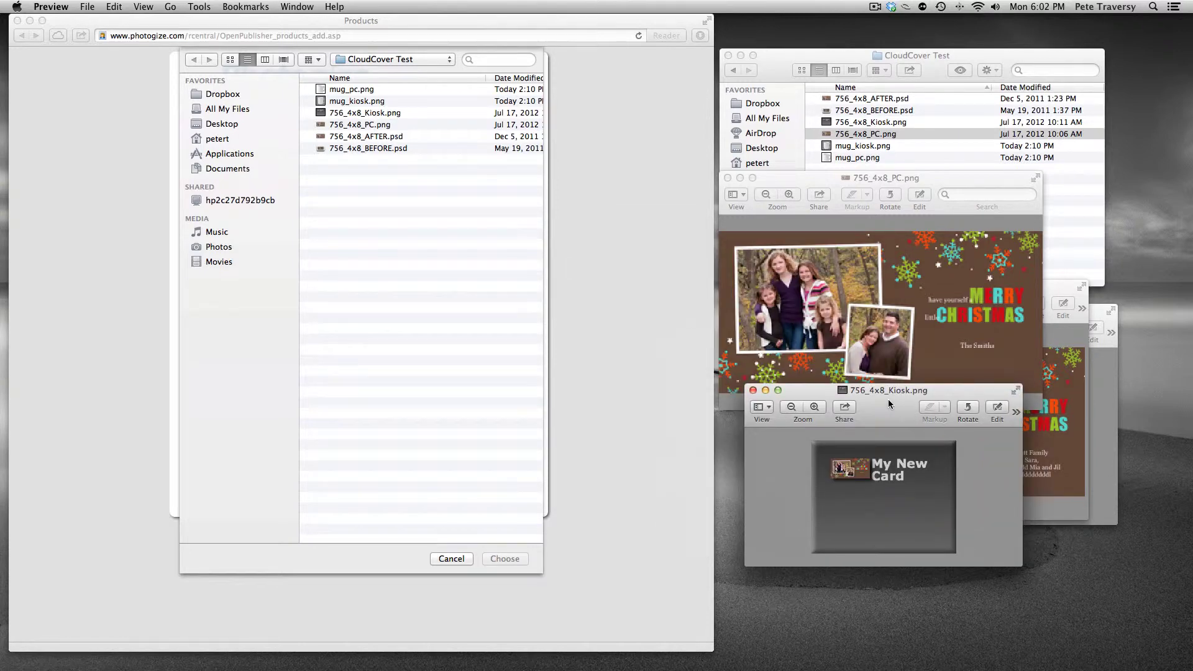
double_click(380, 114)
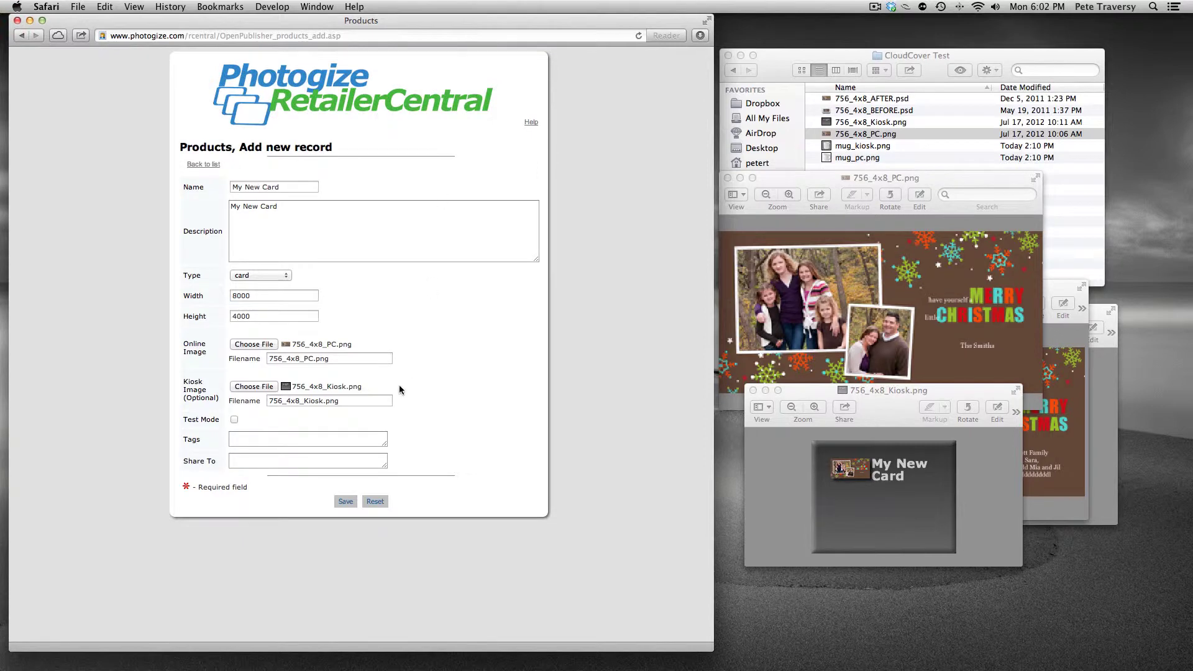
Enable test mode for the product and set its tags to "holiday christmas card".
click(234, 420)
click(315, 438)
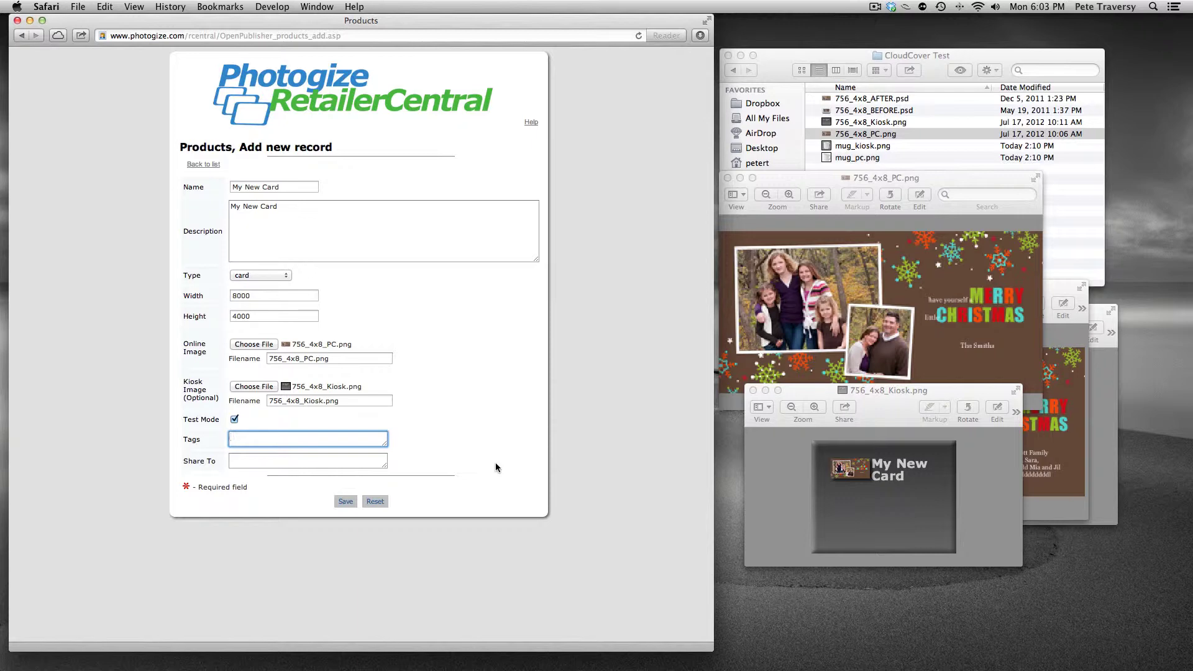
text(holiday christmas card)
Fill in the Share To field with the two recipient account IDs and save the product record.
click(264, 459)
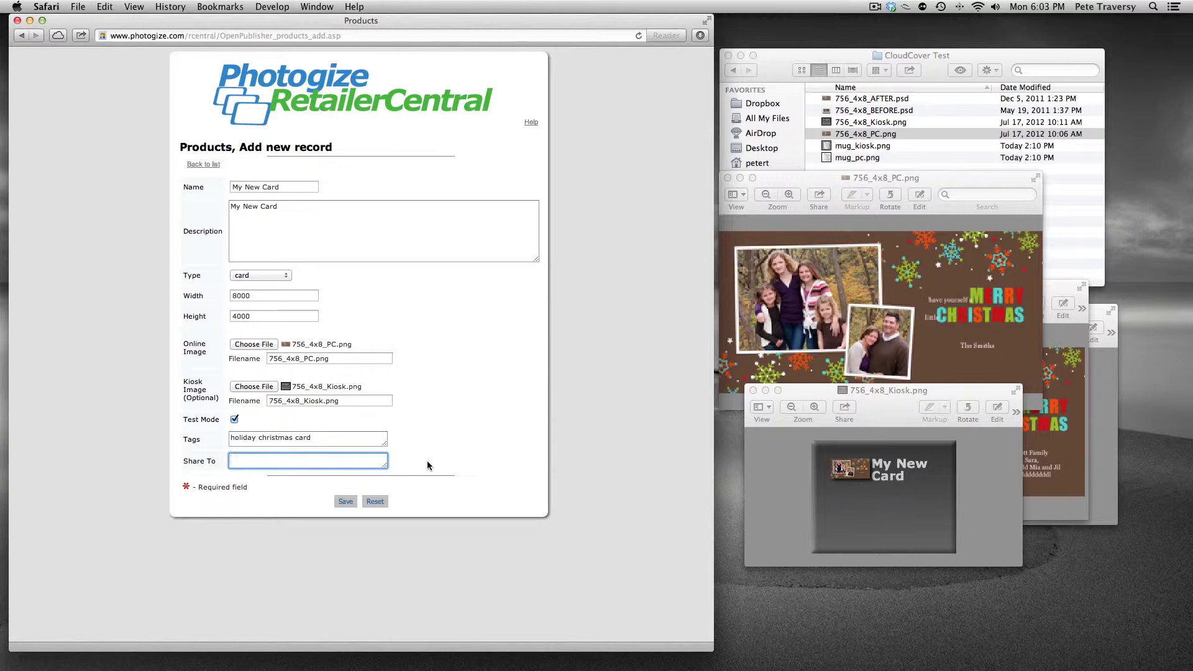
text(graphx999 graphx678)
click(346, 502)
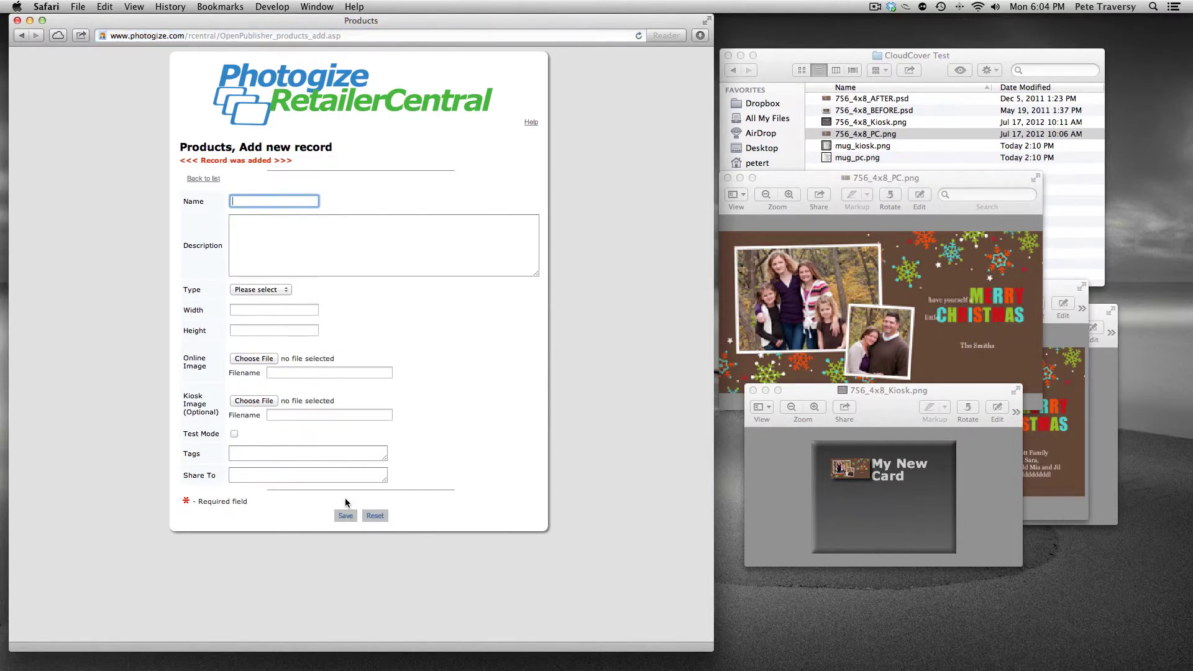
Start a new template record from the My New Card entry in the product list and assign it to that product.
click(203, 179)
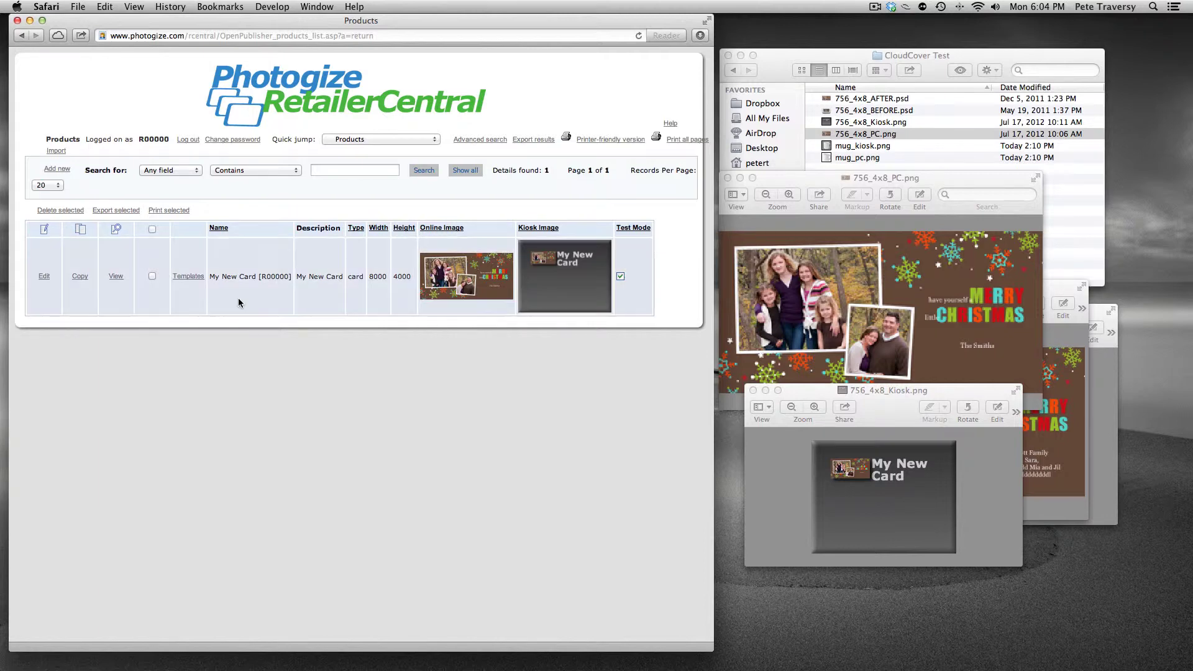
click(189, 277)
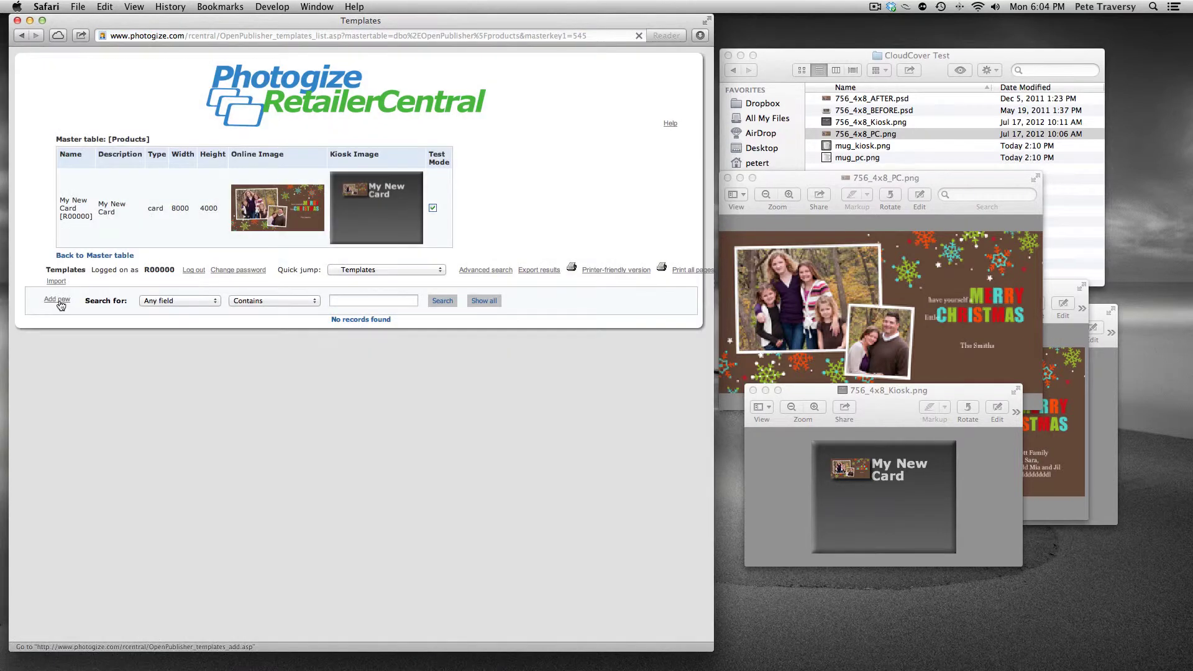
click(61, 302)
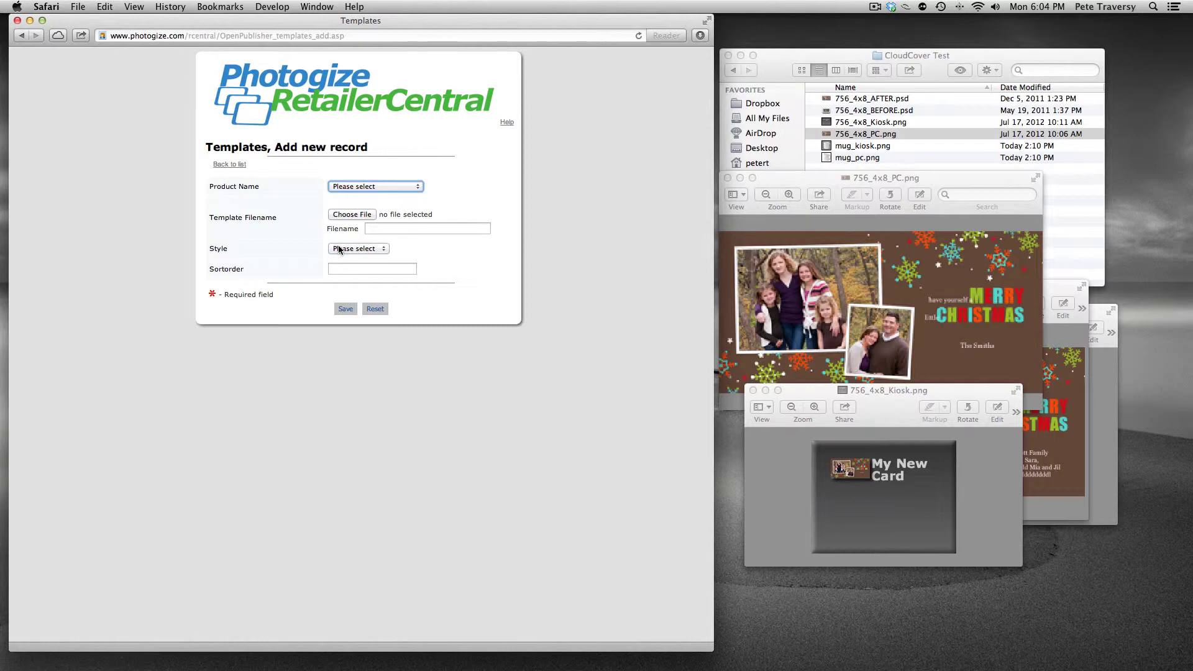
click(397, 186)
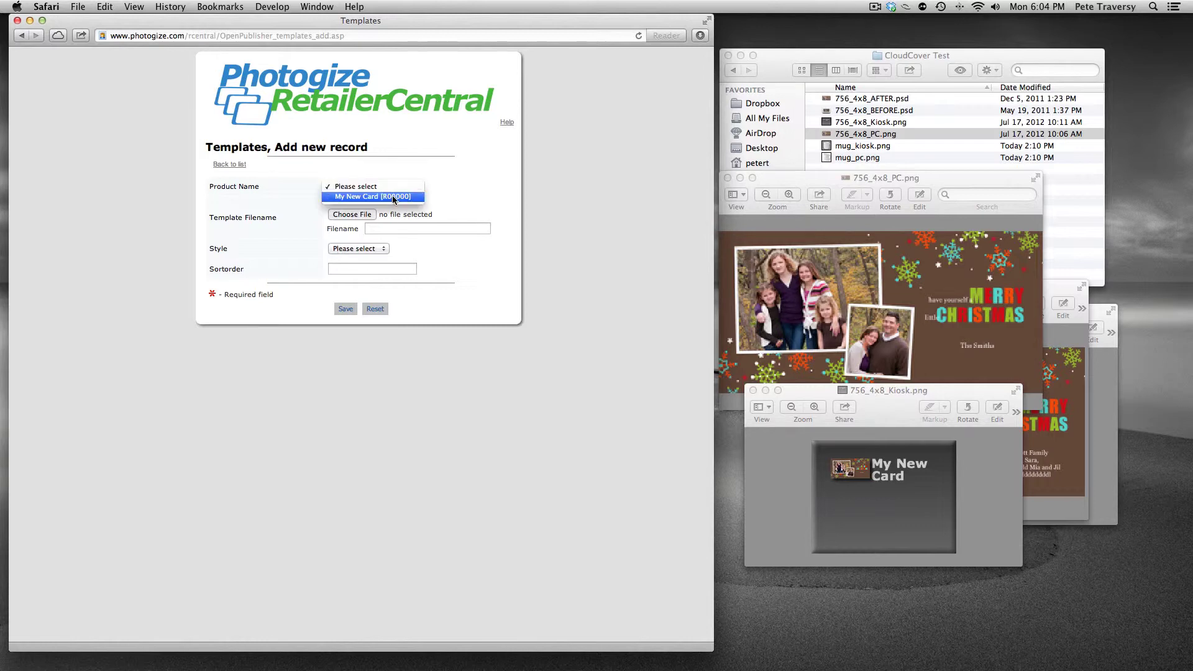
click(393, 196)
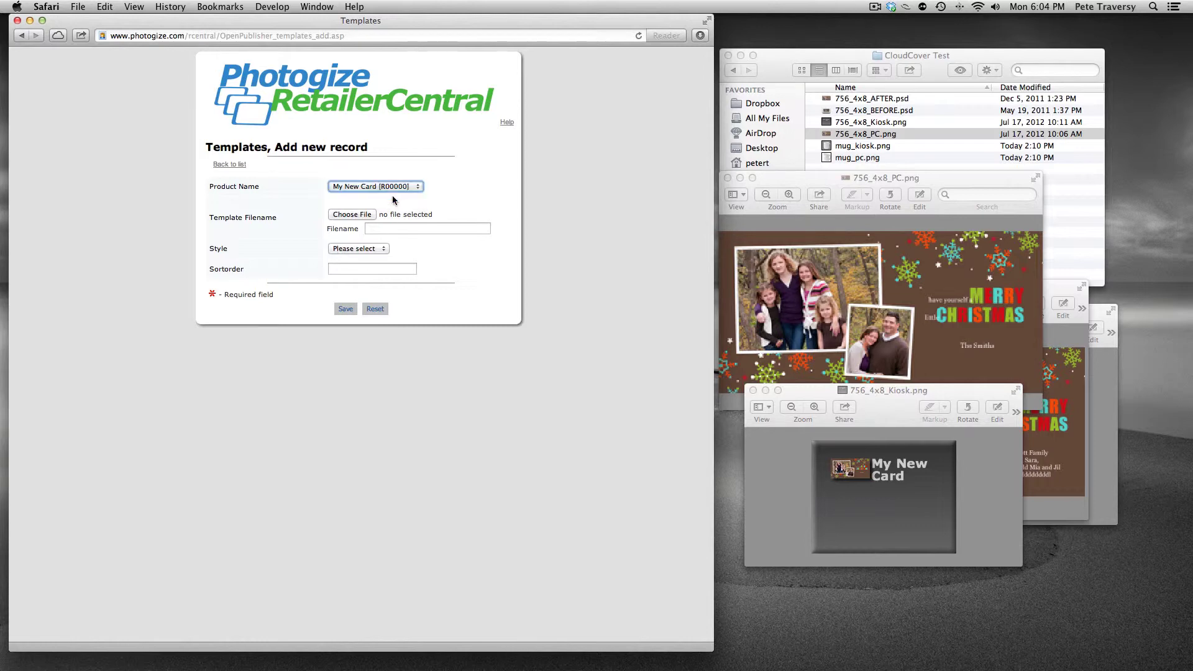
Attach 756_4x8_AFTER.psd from the CloudCover Test folder as the template file and set the template's style to Page.
click(359, 214)
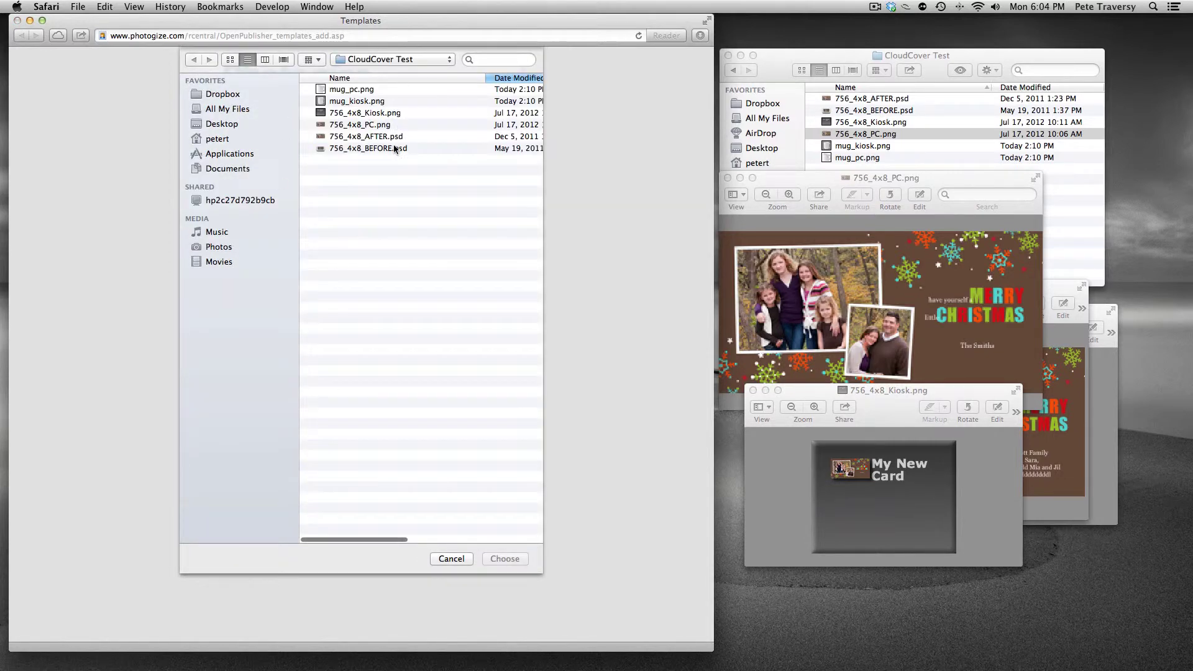
double_click(384, 136)
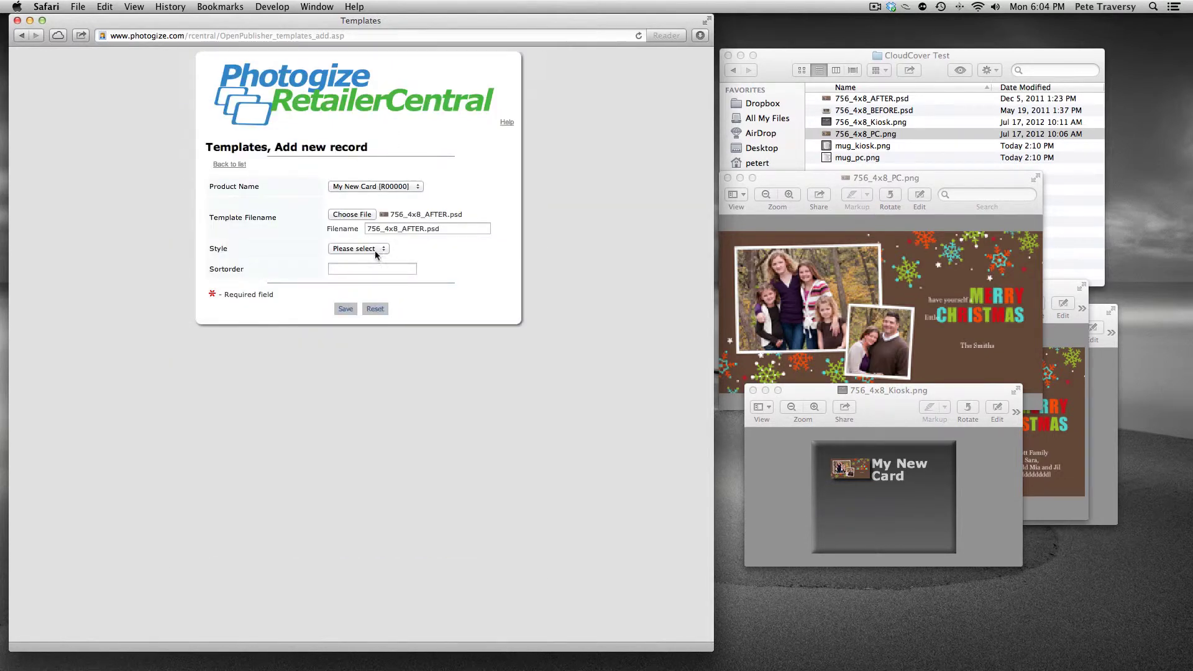
click(359, 249)
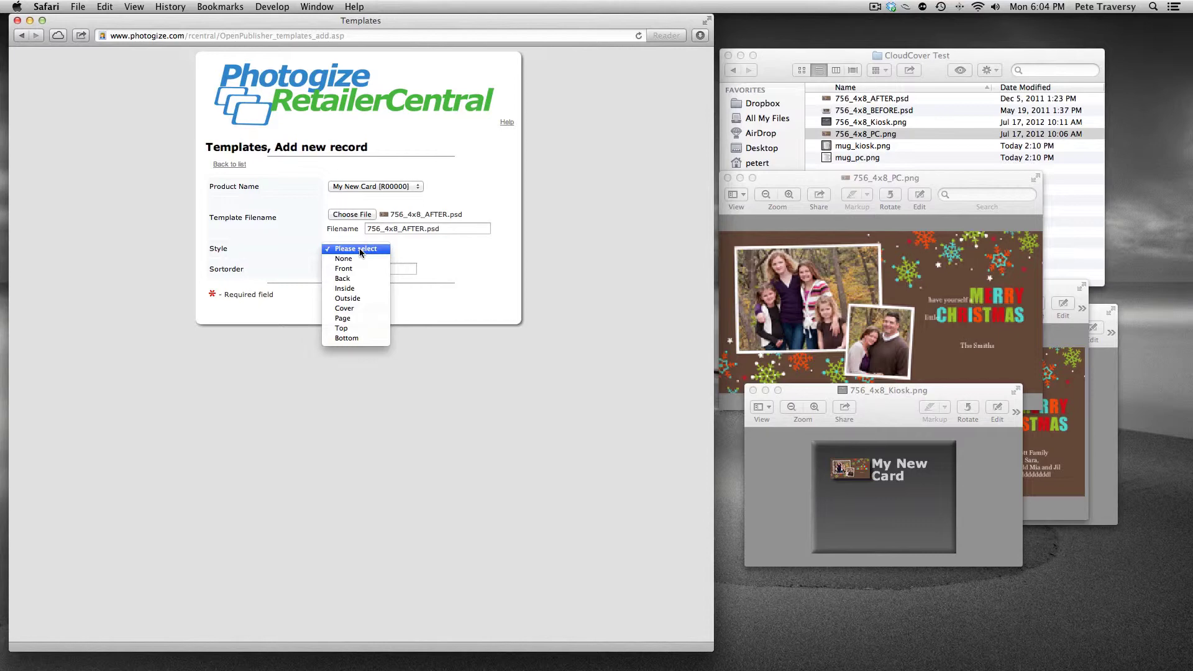
click(347, 317)
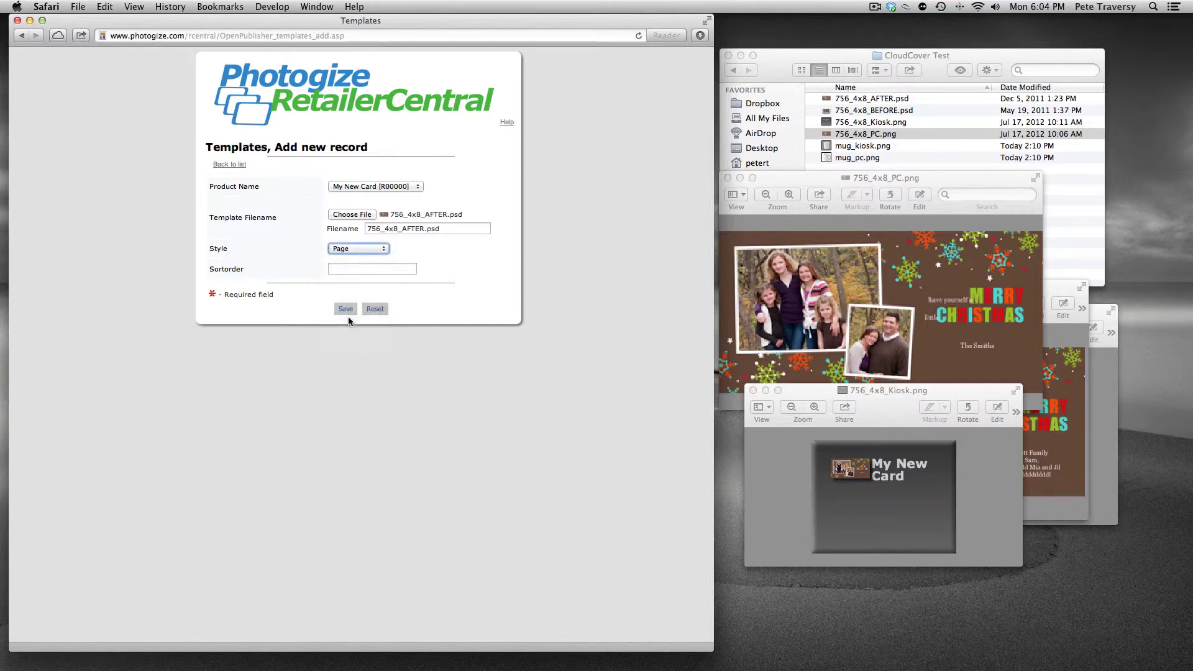
Set the template's sort order to 0 and save the template record.
click(381, 268)
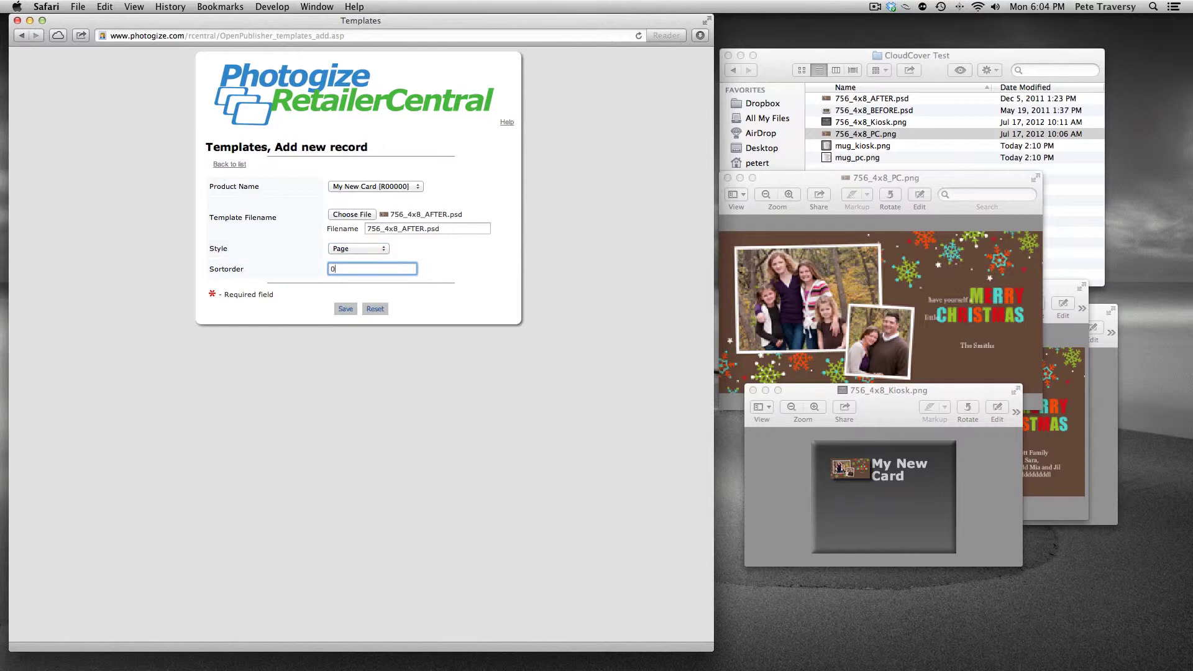
text(0)
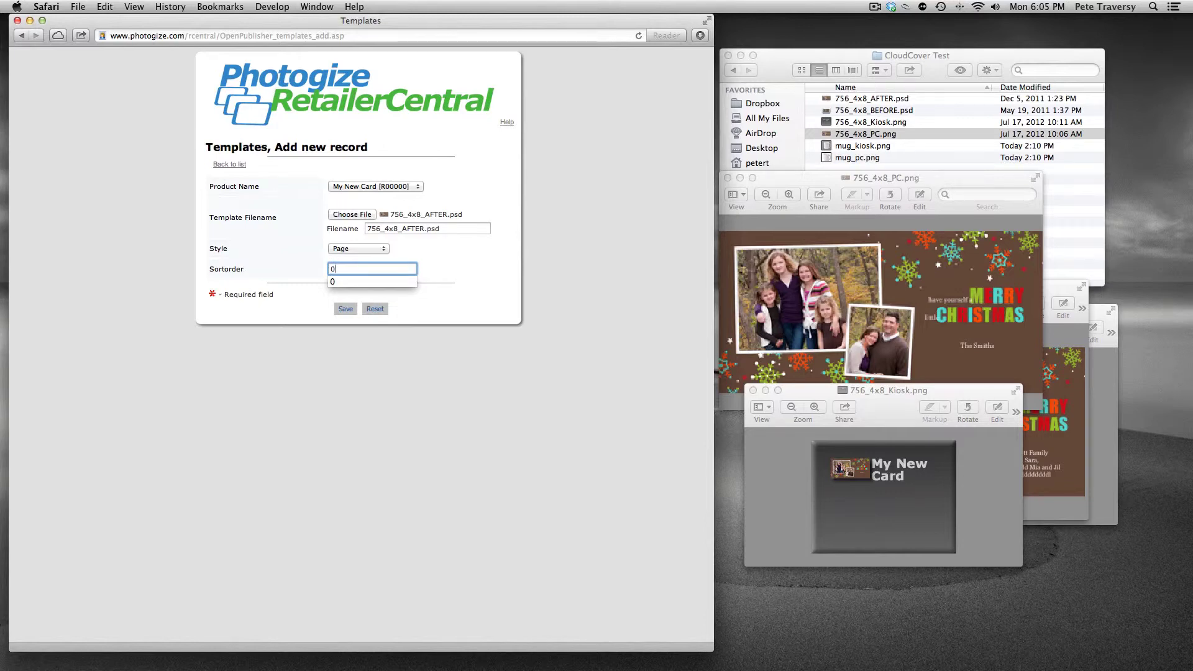
click(467, 291)
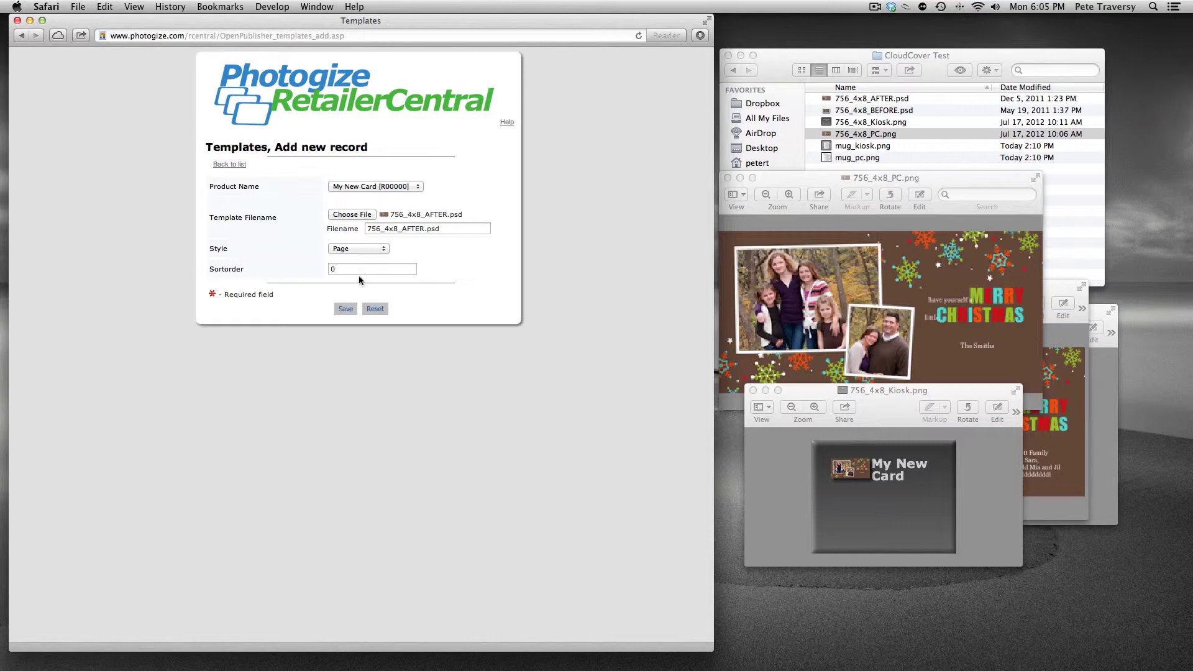
click(346, 308)
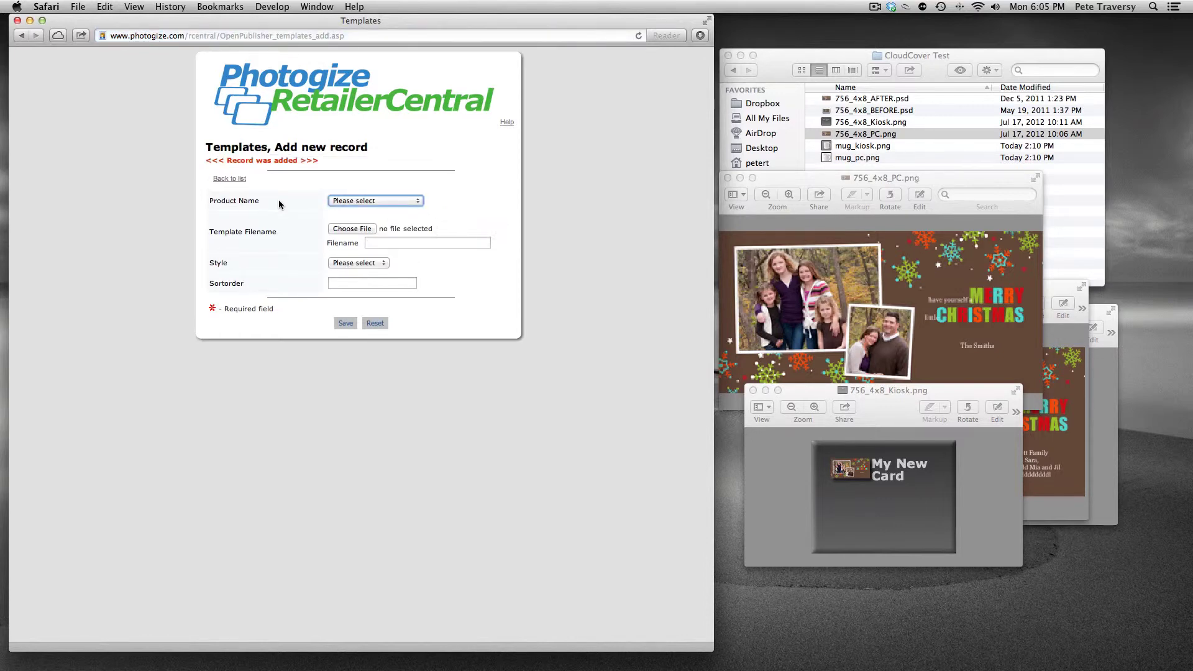
Go back through My New Card's template list to the master product list and check the product's template link.
click(236, 179)
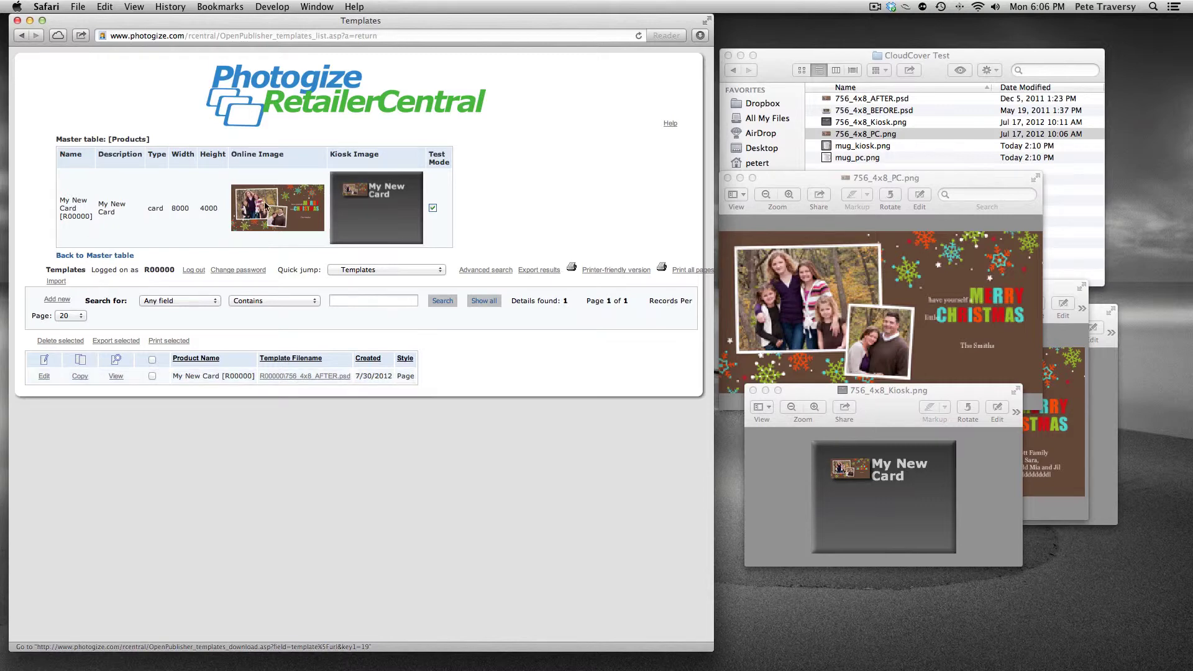
click(91, 255)
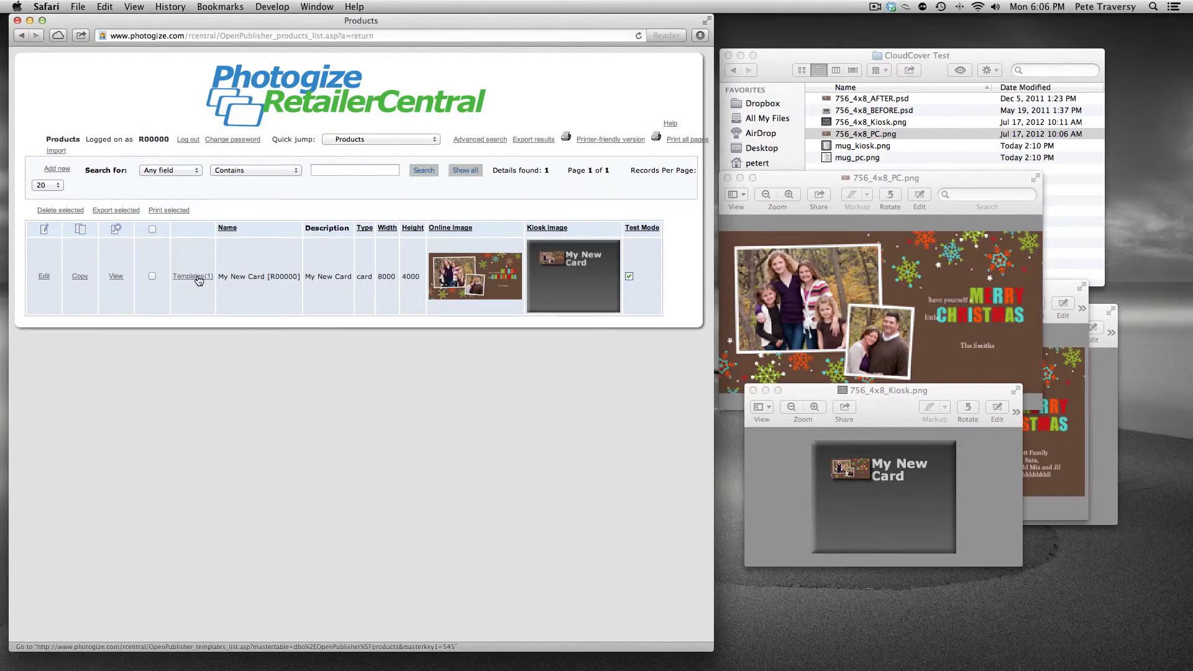
mouse_move(198, 279)
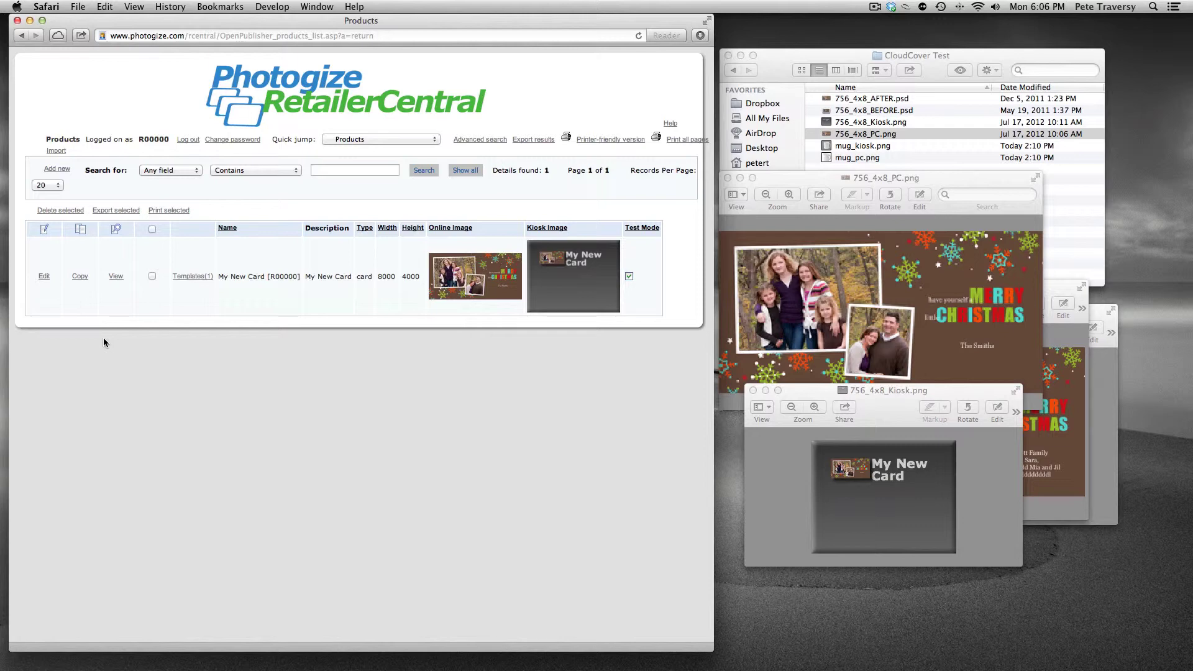
Start a new product record and enter "My New Mug" as both its name and description.
click(60, 172)
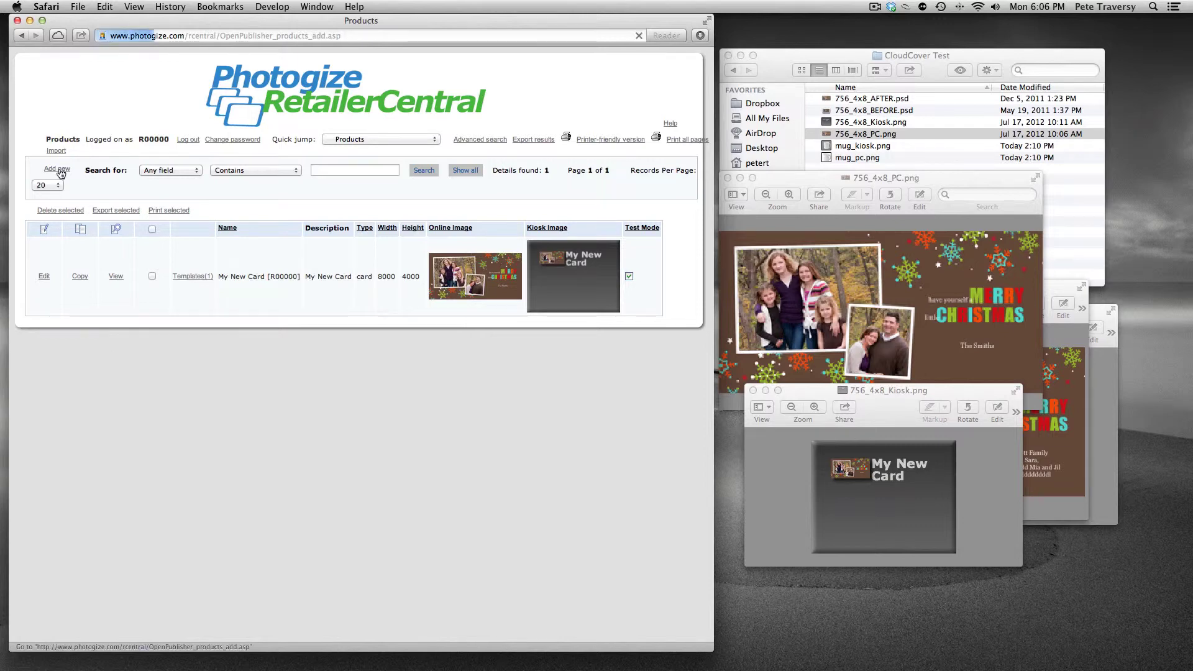
text(My New Mug)
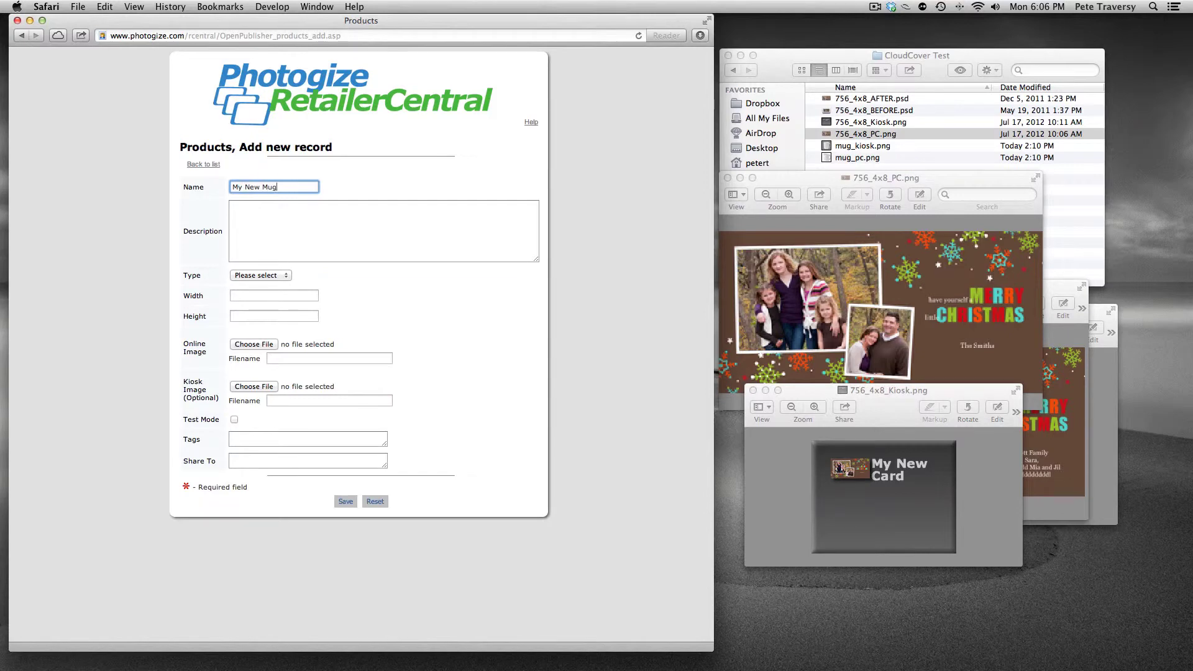
key(Tab)
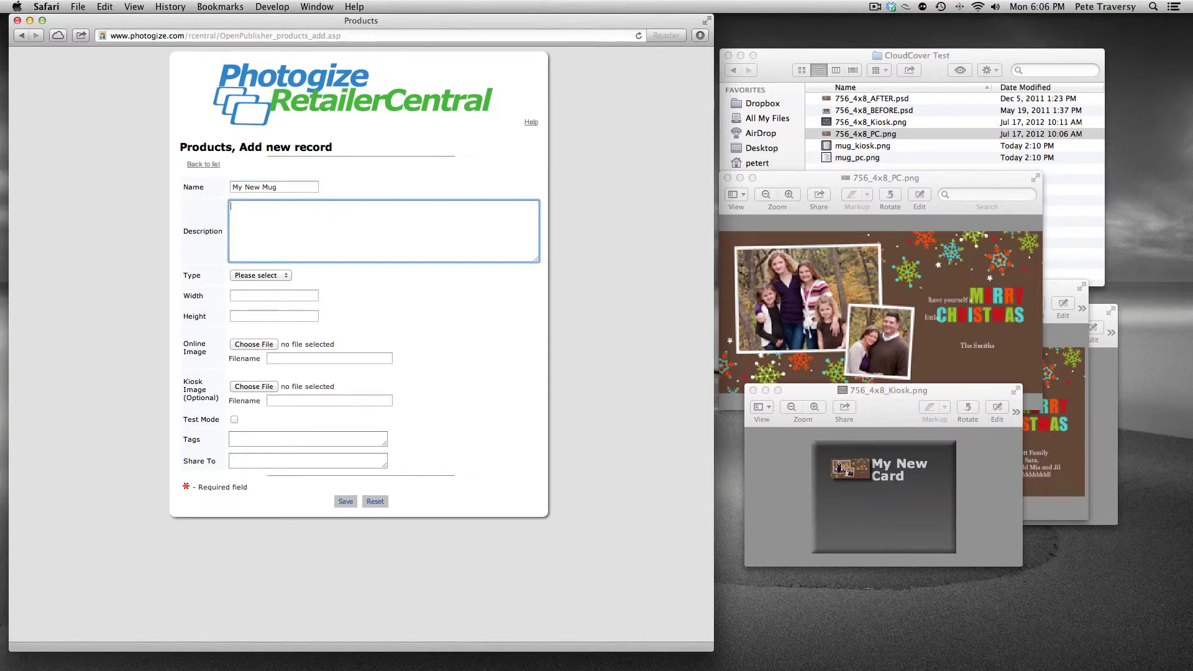
text(My New Mug)
Set the mug product's type to gifts and its width and height to 4000 each.
click(260, 275)
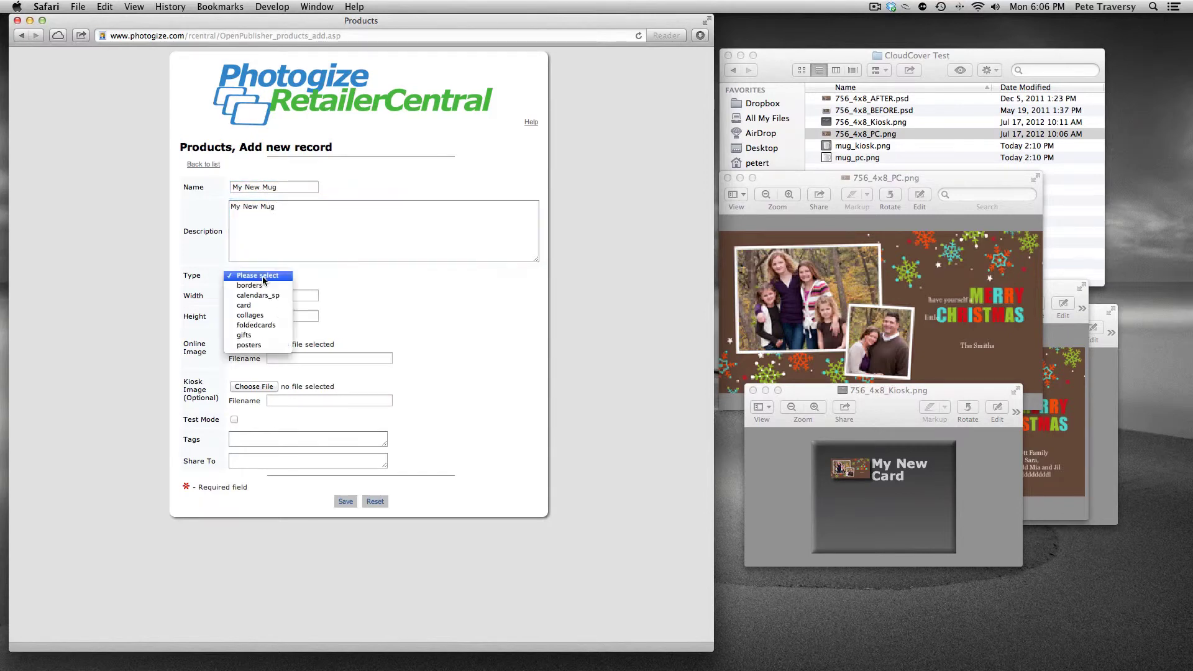
click(245, 338)
key(Tab)
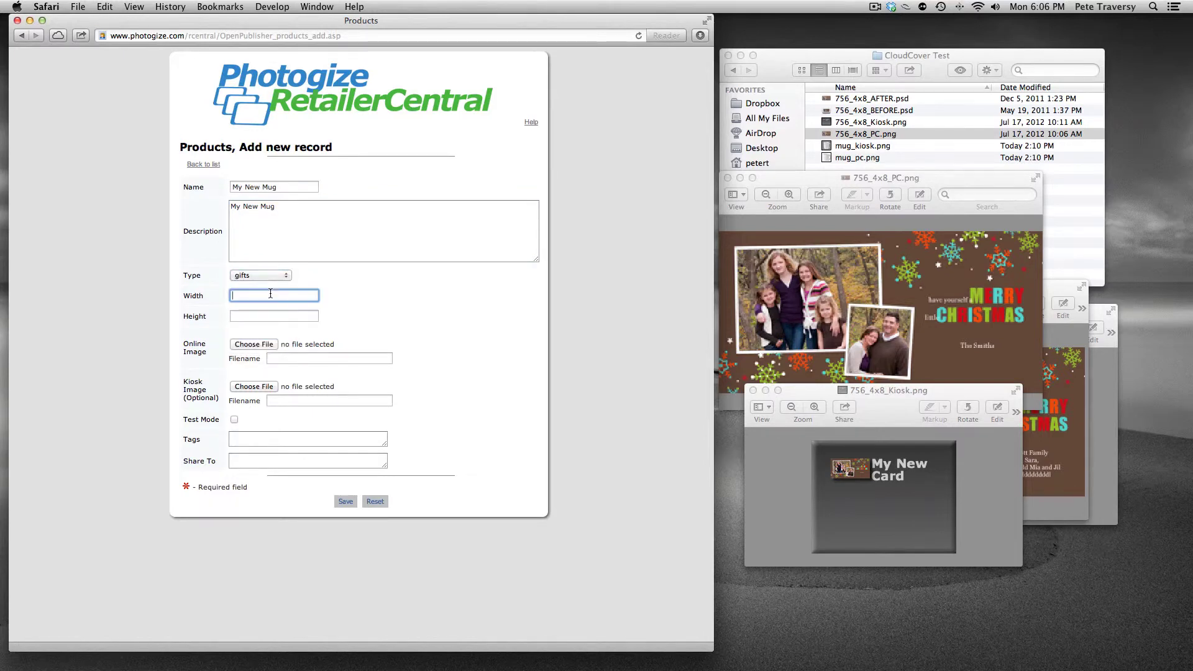
text(4000)
key(Tab)
text(4000)
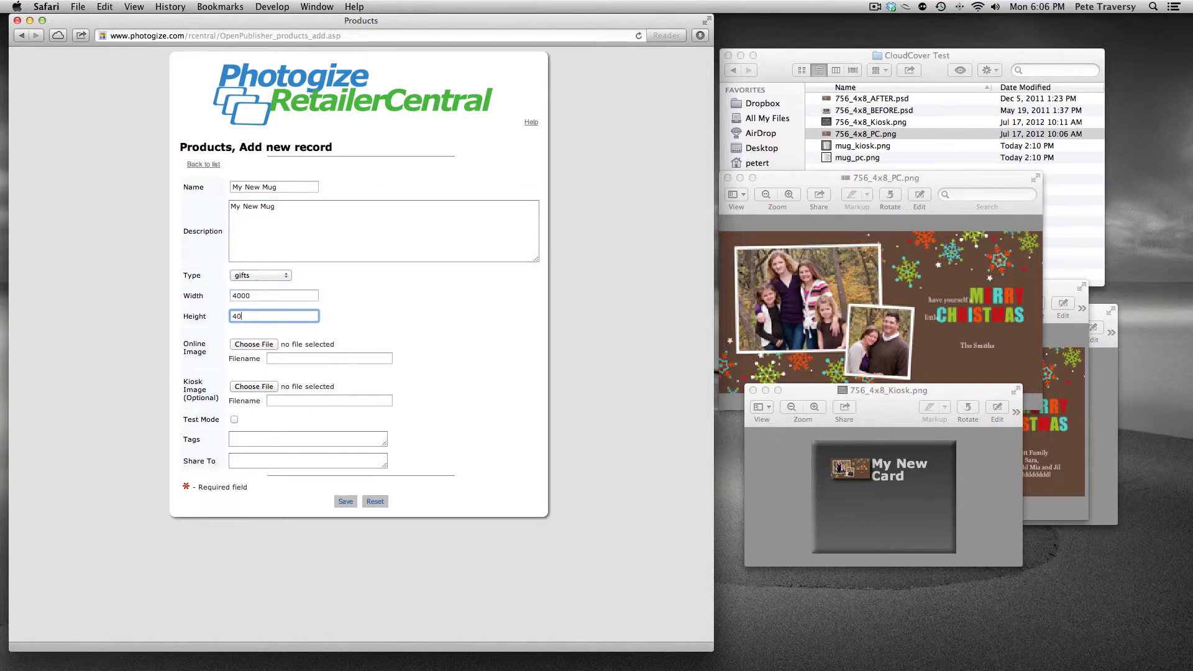
Attach mug_pc.png as the mug's online image and mug_kiosk.png as its kiosk image.
click(244, 343)
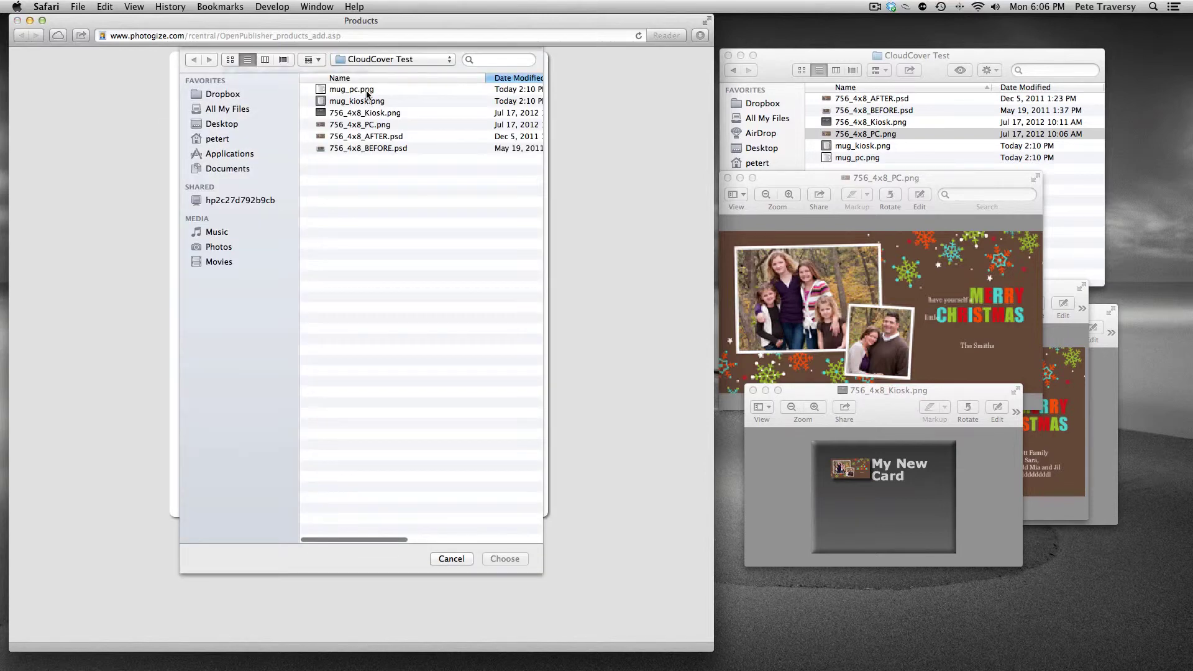
double_click(366, 91)
click(256, 387)
double_click(369, 102)
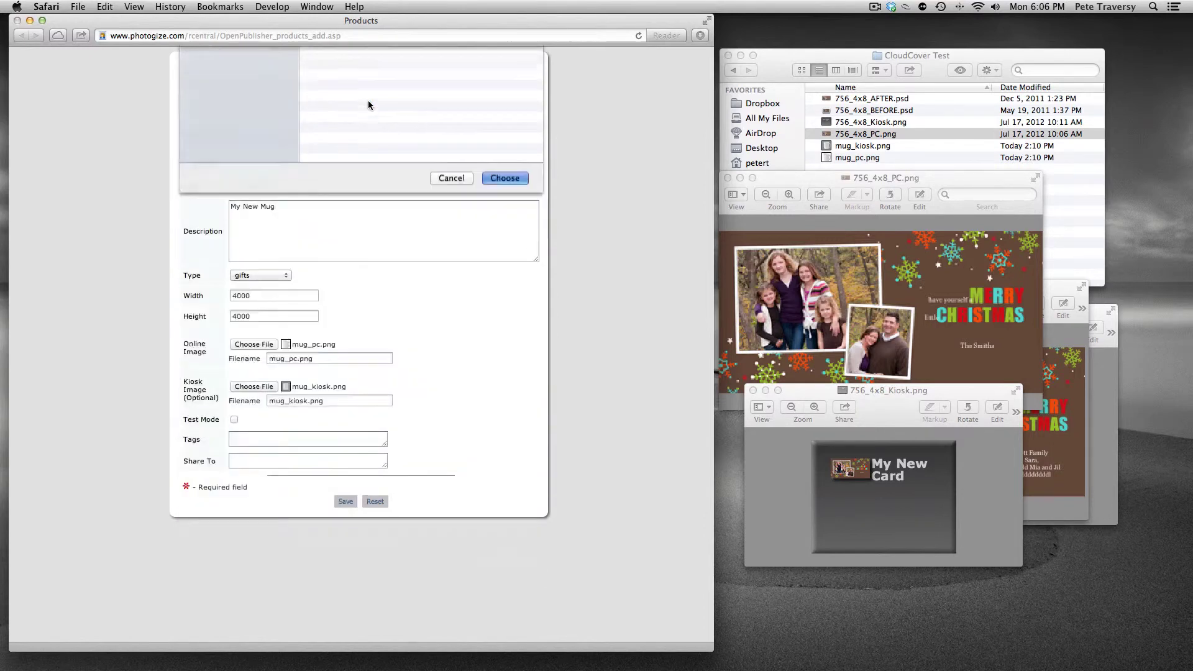
Enable test mode for the mug with the tags "coffee mug gift photo", then save the record and return to the product list.
click(235, 420)
click(255, 440)
text(c)
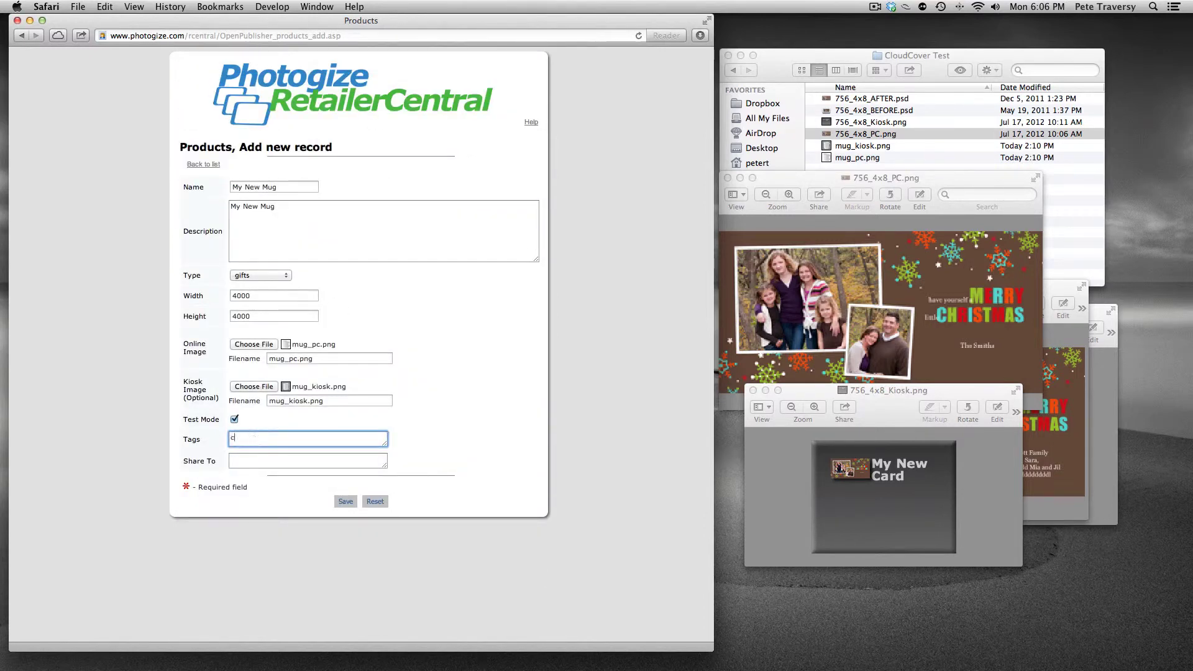
text(offee mug gift photo)
click(345, 502)
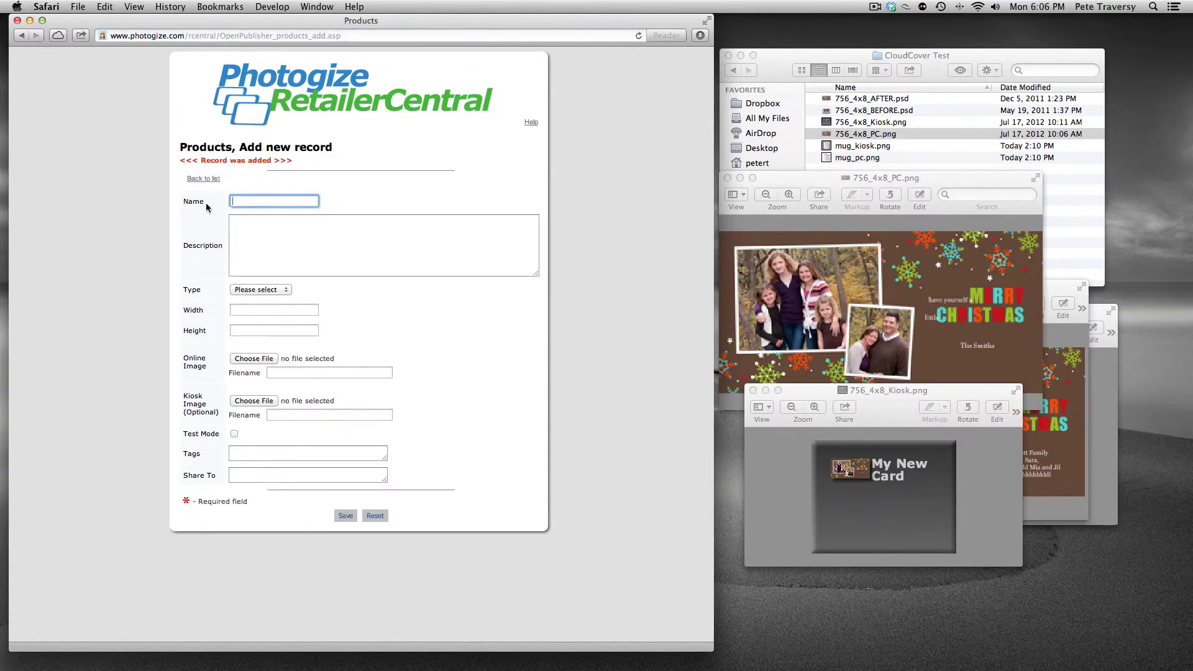
click(204, 180)
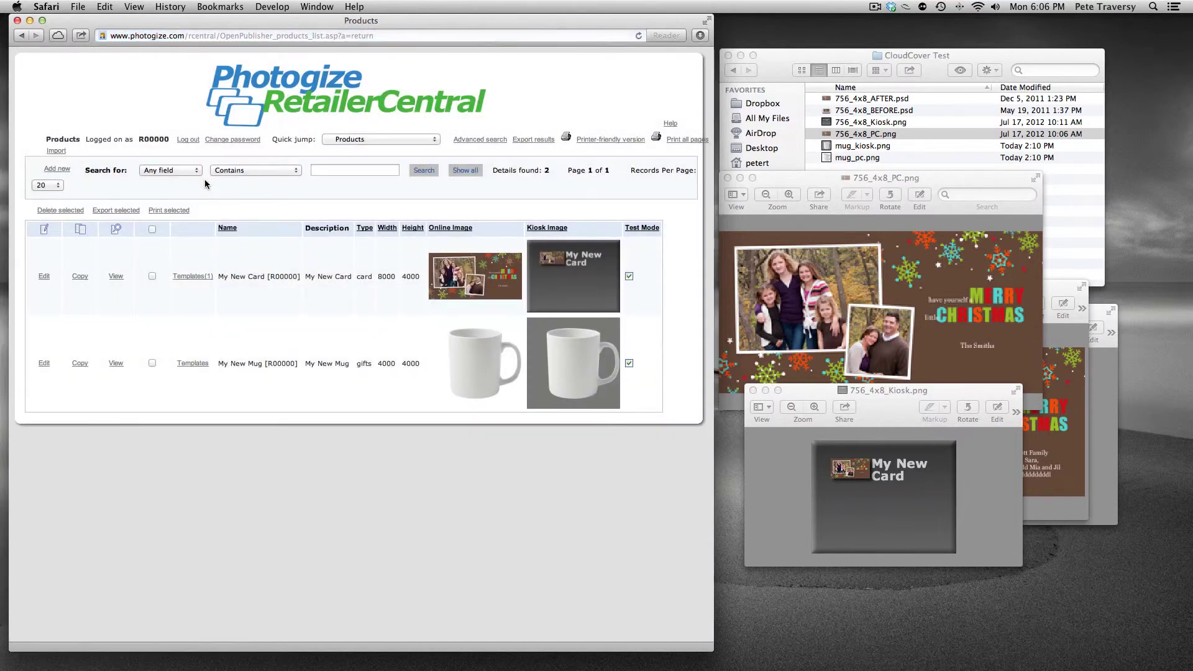